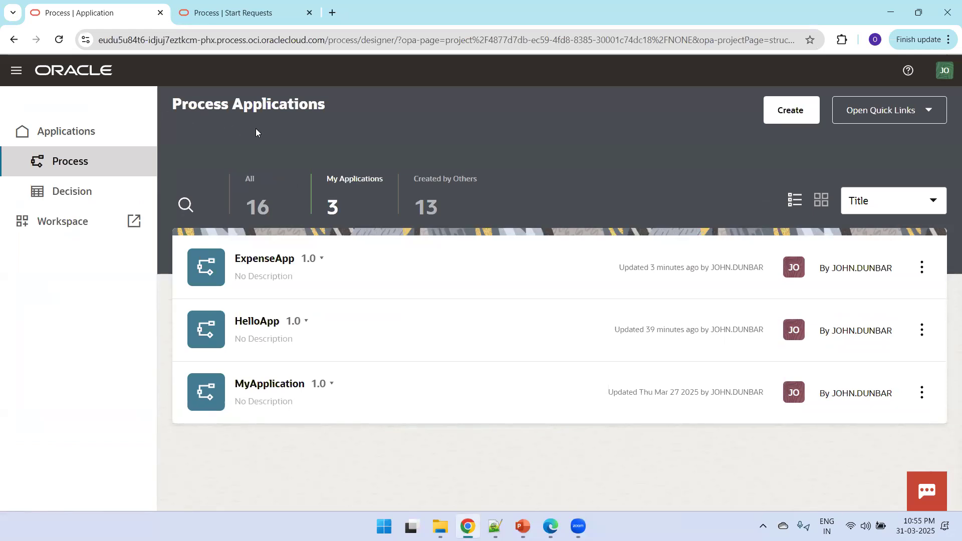
Open the All Applications overview from the Applications sidebar entry
{"action": "left_click", "coordinate": [72, 136]}
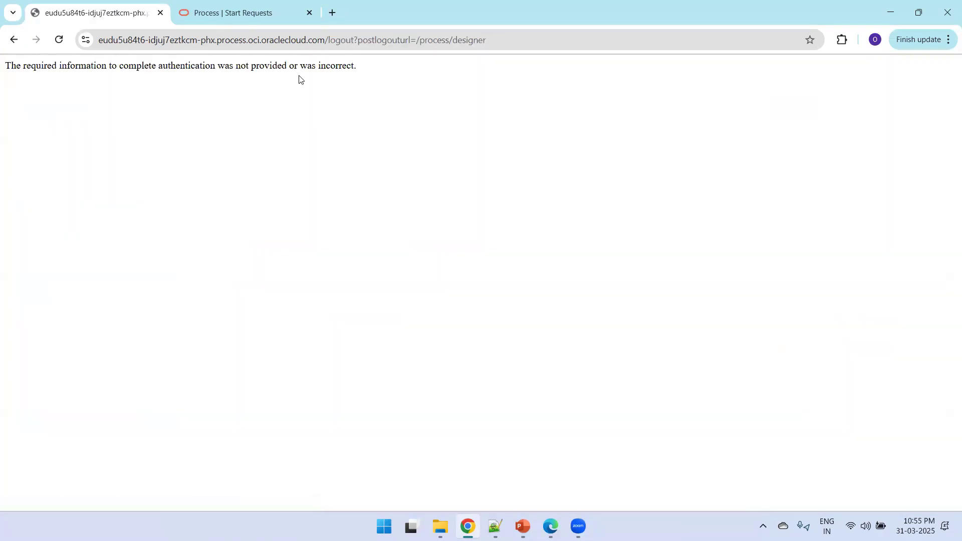
Strip the logout path from the URL, reload the designer, and view ExpenseApp's processes
{"action": "left_click_drag", "start_coordinate": [326, 44], "coordinate": [0, 36]}
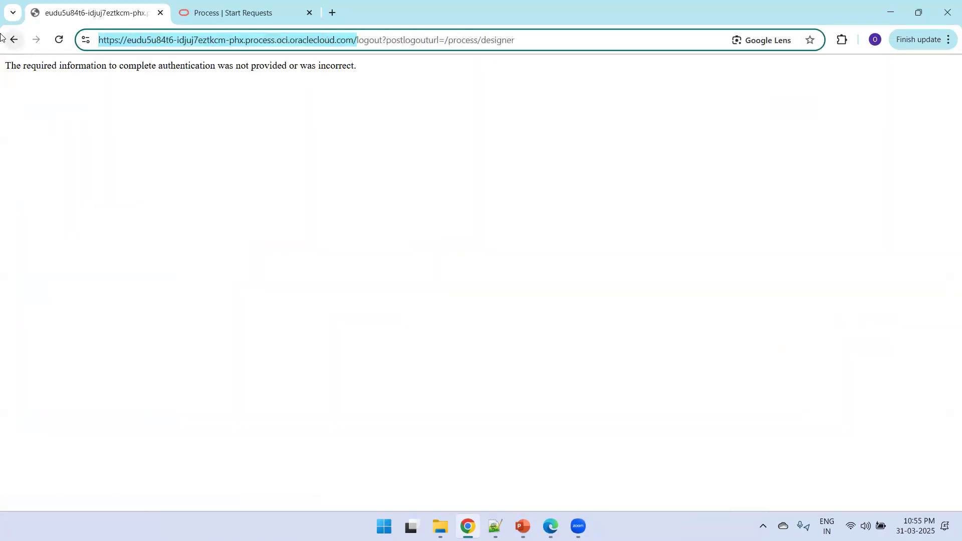
{"action": "key", "text": "shift+End"}
{"action": "key", "text": "Delete"}
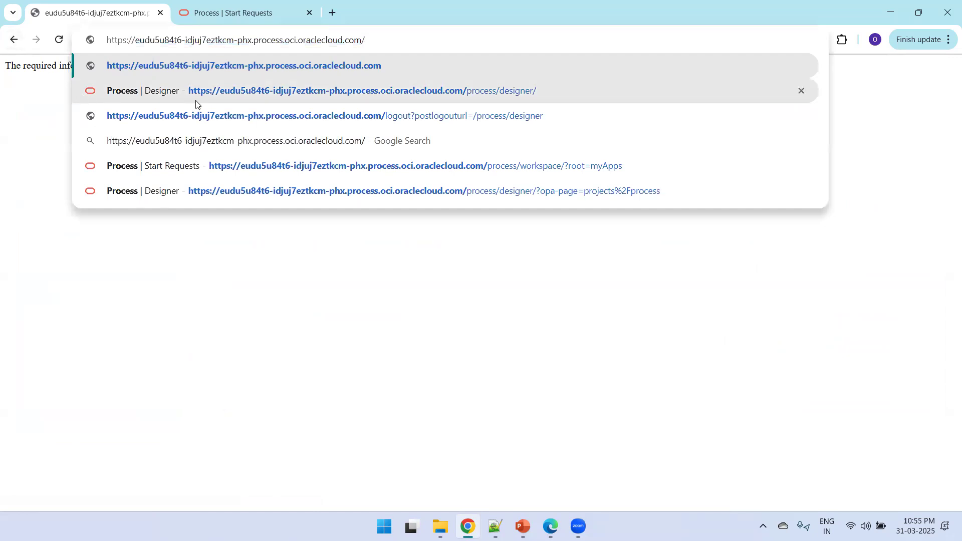
{"action": "left_click", "coordinate": [197, 100]}
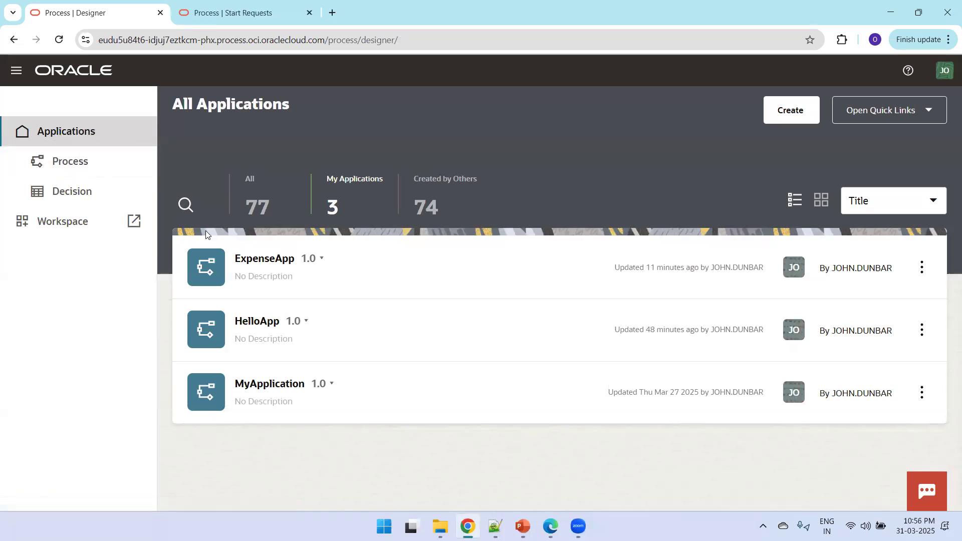
{"action": "left_click", "coordinate": [257, 277]}
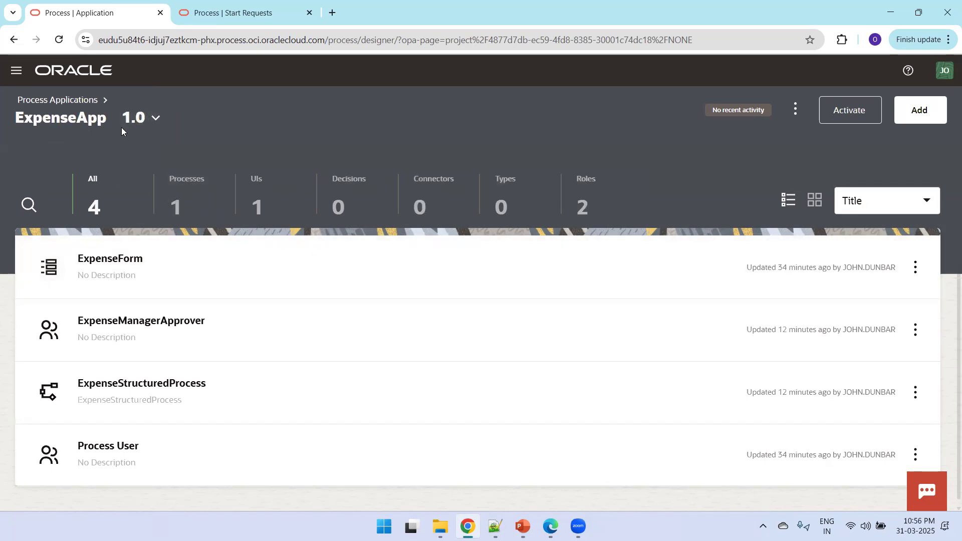
{"action": "left_click", "coordinate": [179, 189]}
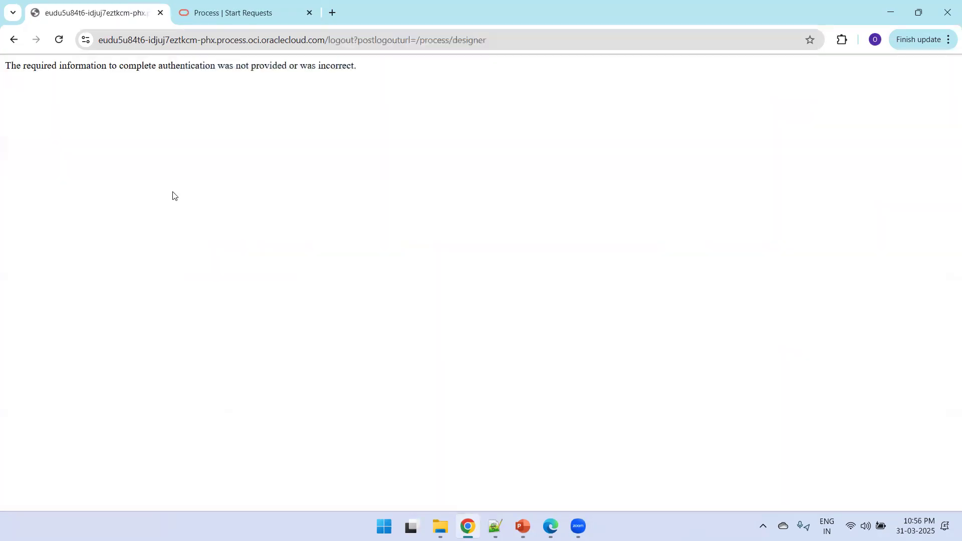
Close the Chrome window and bring up the Windows Run prompt
{"action": "left_click", "coordinate": [326, 48]}
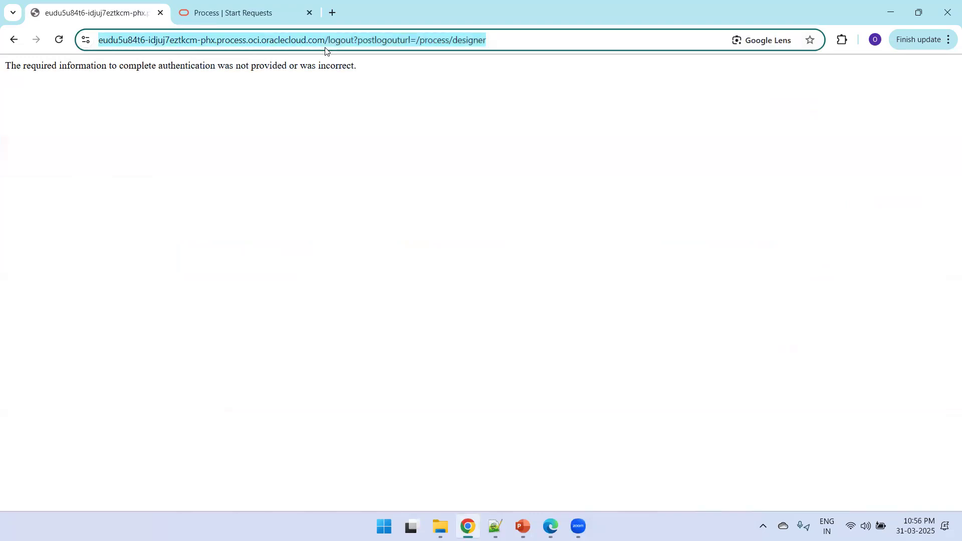
{"action": "left_click", "coordinate": [691, 2]}
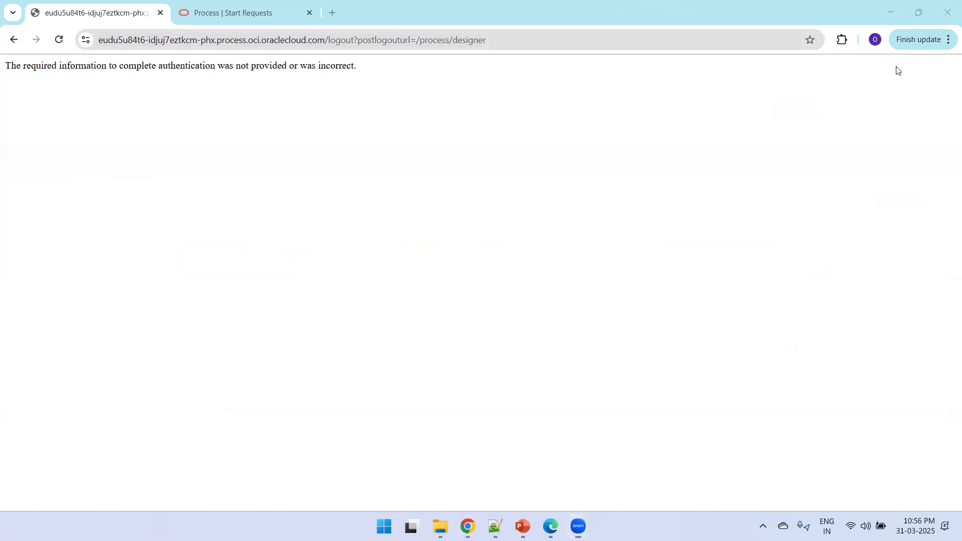
{"action": "left_click", "coordinate": [947, 13]}
{"action": "key", "text": "super+r"}
Launch Chrome, then copy the designer URL from line 1 of OPA_Intro.txt in Notepad++
{"action": "type", "text": "chrome"}
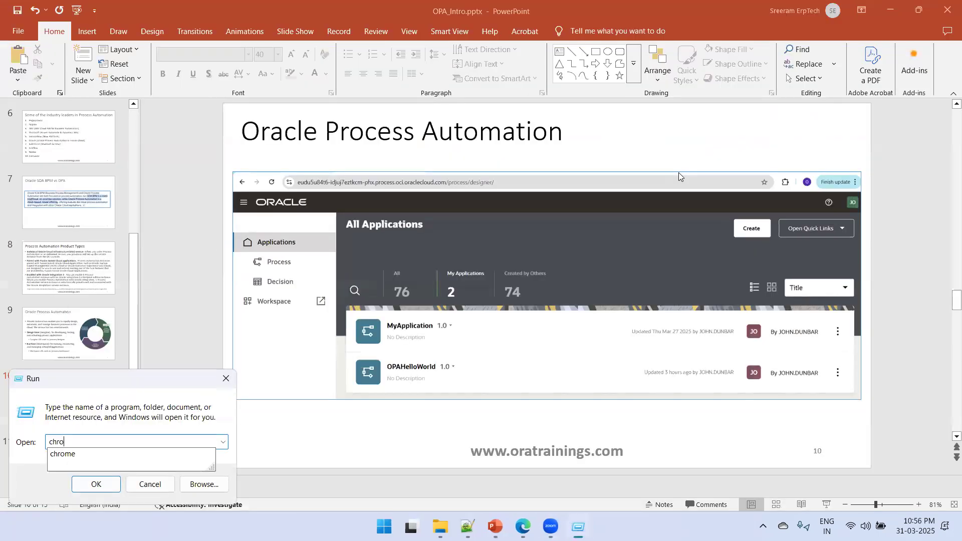
{"action": "key", "text": "Return"}
{"action": "left_click", "coordinate": [467, 521]}
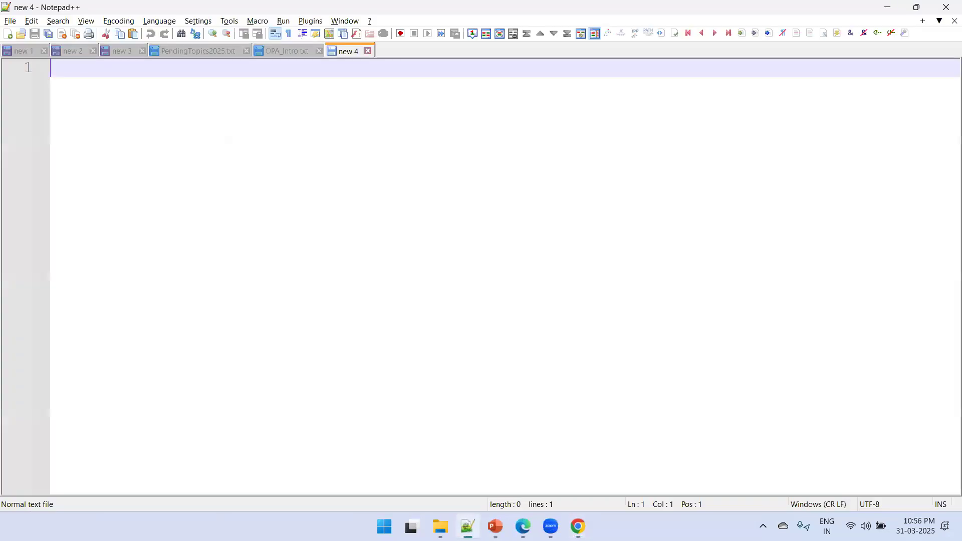
{"action": "left_click", "coordinate": [303, 50]}
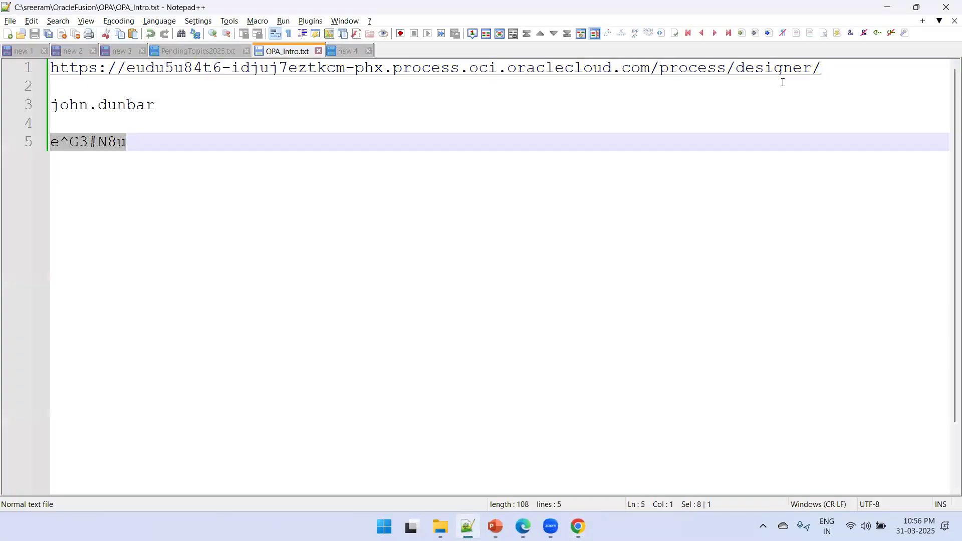
{"action": "left_click_drag", "start_coordinate": [823, 69], "coordinate": [18, 74]}
{"action": "key", "text": "ctrl+c"}
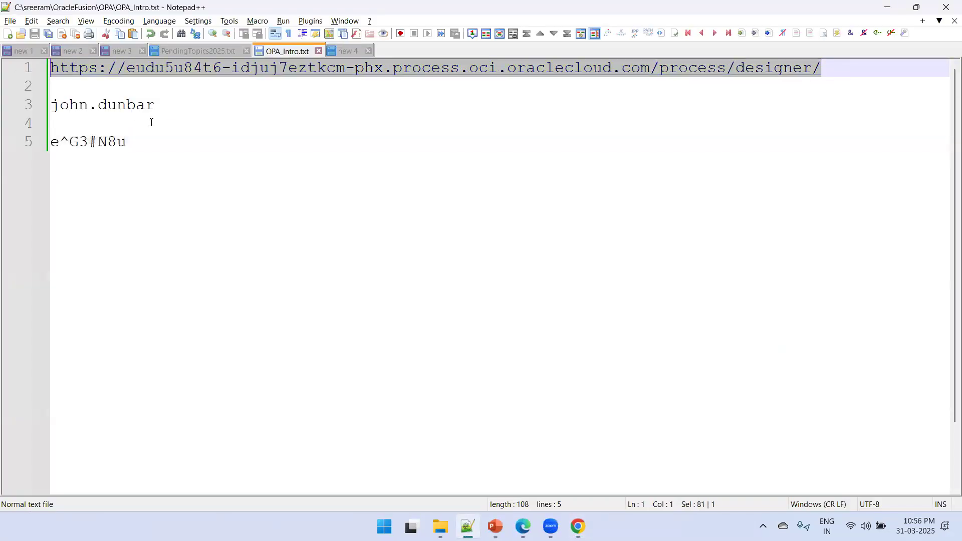
{"action": "key", "text": "alt+Tab"}
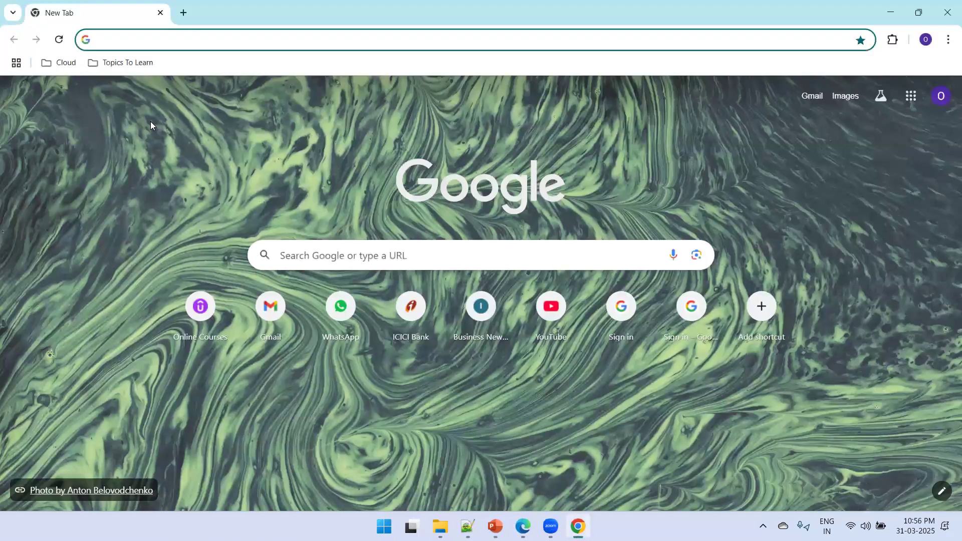
Paste the designer URL into Chrome's address bar, load it, and sign in
{"action": "key", "text": "ctrl+v"}
{"action": "key", "text": "Return"}
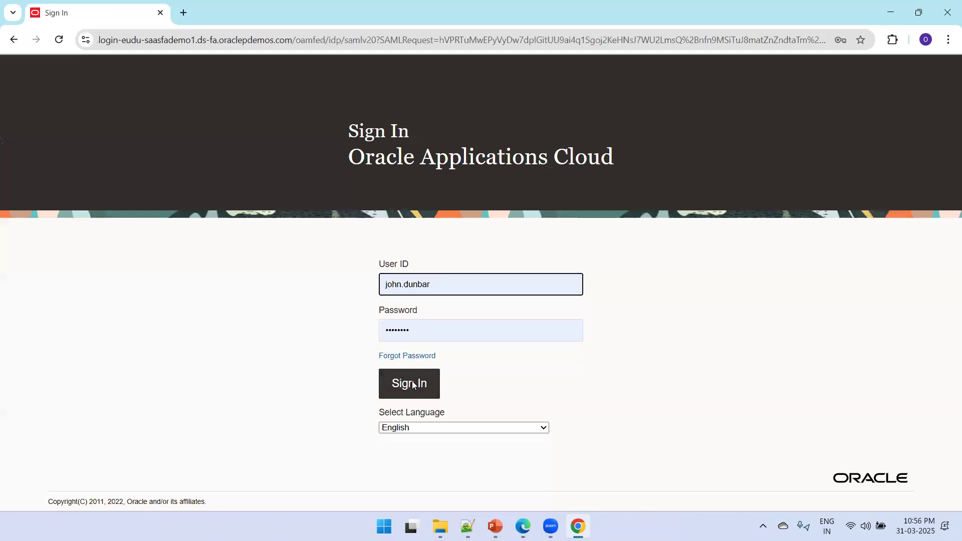
{"action": "left_click", "coordinate": [414, 385]}
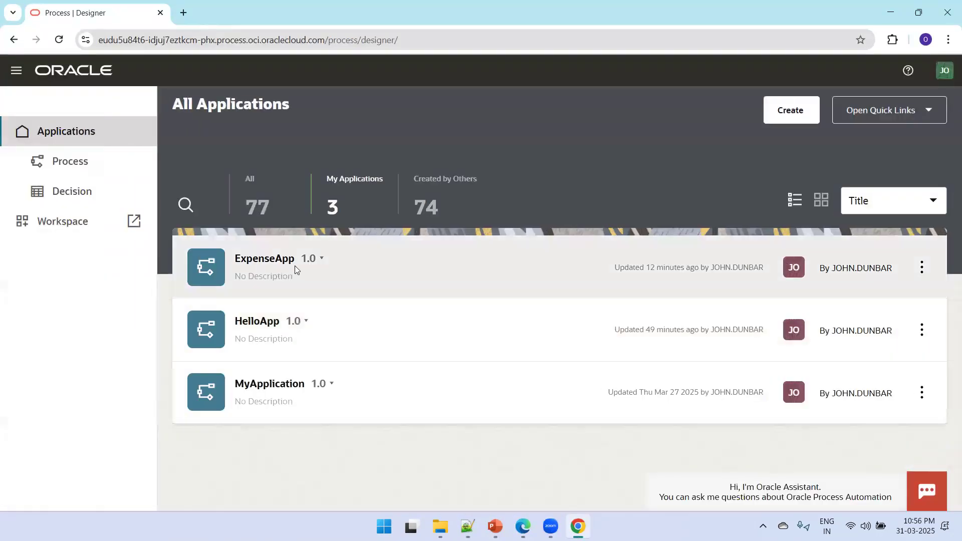
Inspect ExpenseStructuredProcess's Start, ExpenseAppvalTask and Notification nodes, then return to Process Applications
{"action": "left_click", "coordinate": [295, 265]}
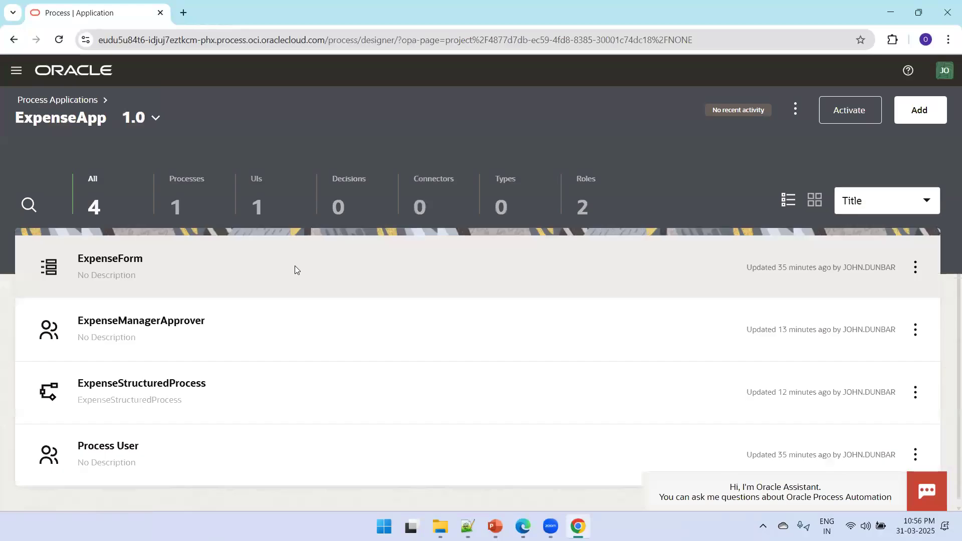
{"action": "left_click", "coordinate": [182, 203]}
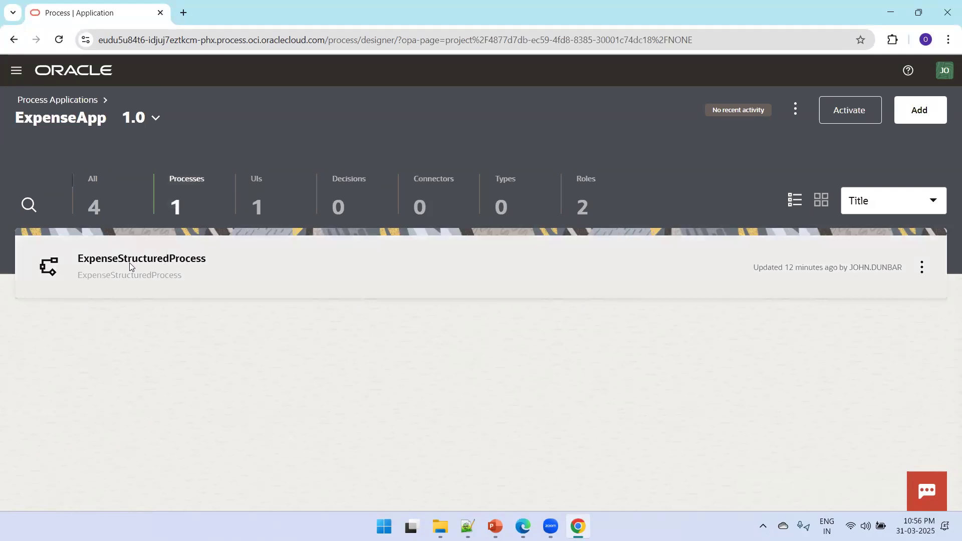
{"action": "left_click", "coordinate": [173, 265]}
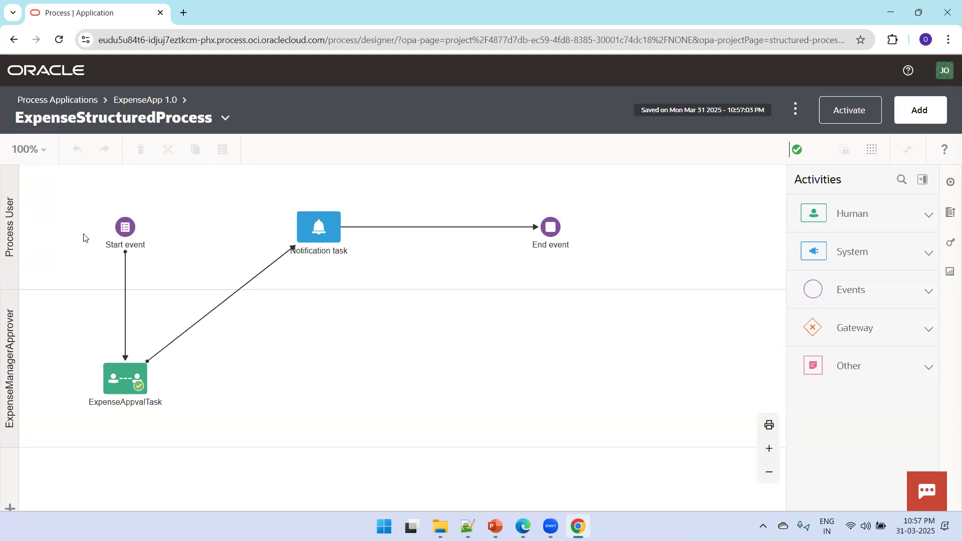
{"action": "left_click", "coordinate": [121, 235]}
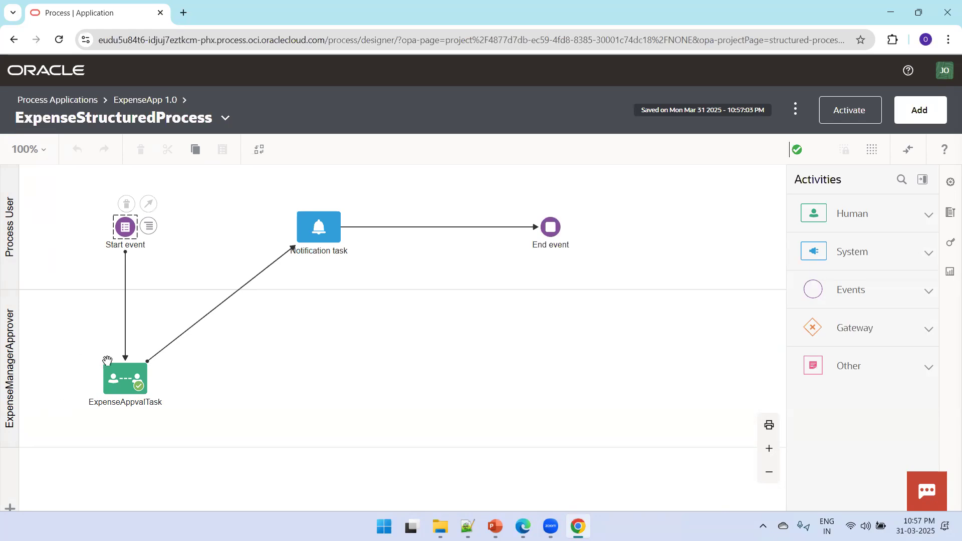
{"action": "left_click", "coordinate": [122, 378]}
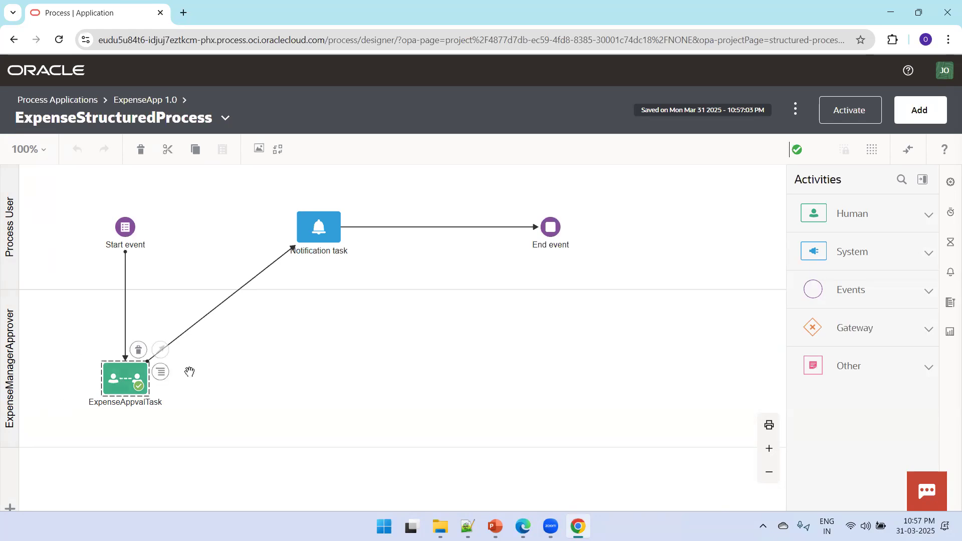
{"action": "left_click", "coordinate": [311, 234]}
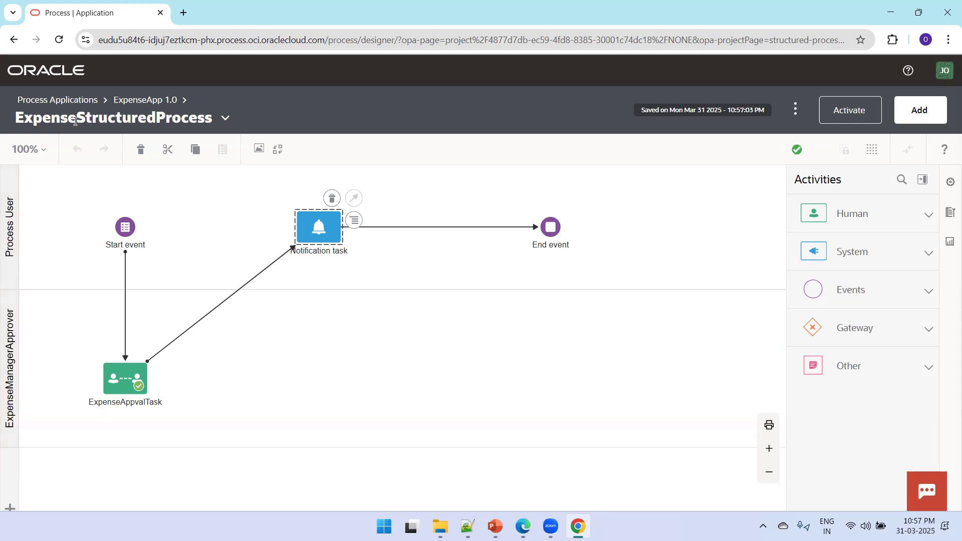
{"action": "left_click", "coordinate": [34, 102]}
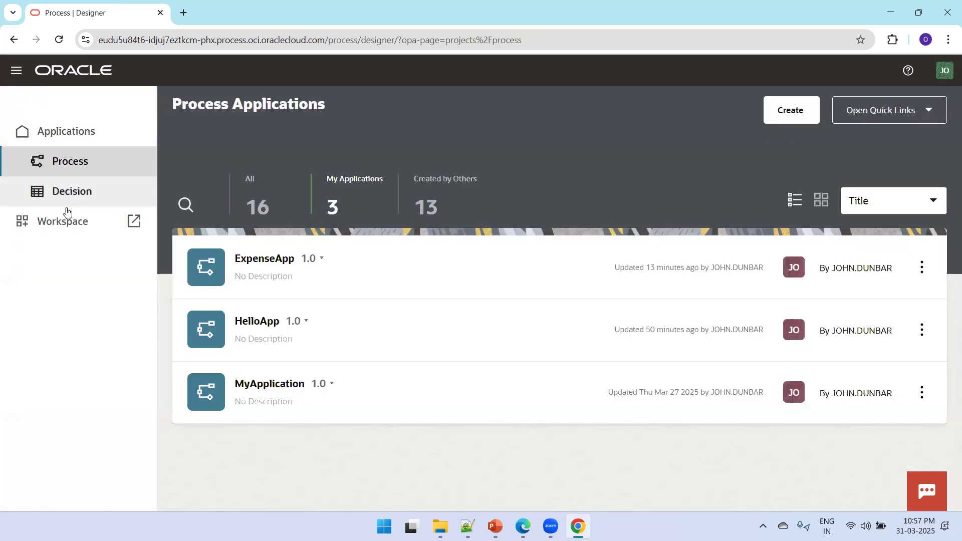
Start an ExpenseStructuredProcess request, enter the user name, user email and Amount 1500, and submit
{"action": "left_click", "coordinate": [135, 222]}
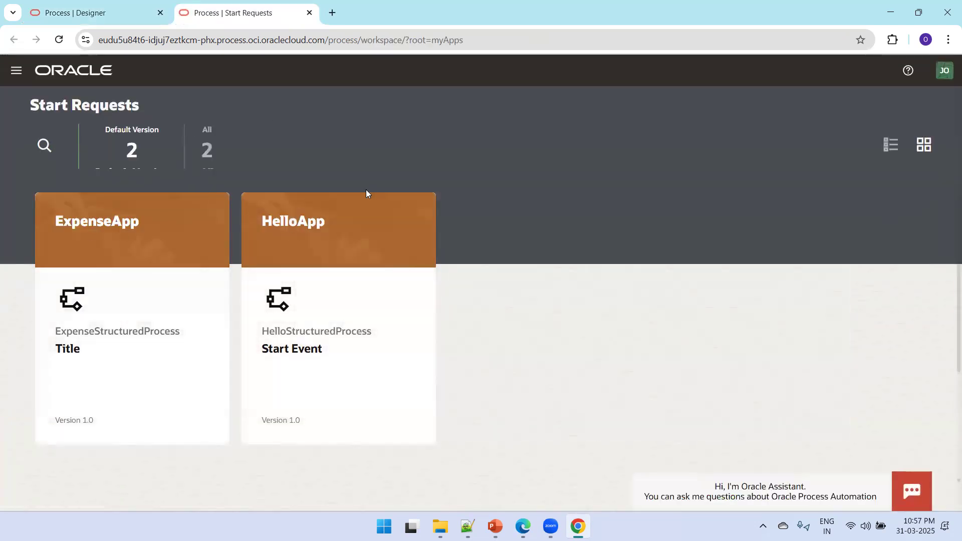
{"action": "left_click", "coordinate": [145, 332]}
{"action": "left_click", "coordinate": [324, 224]}
{"action": "type", "text": "sreeram"}
{"action": "key", "text": "Tab"}
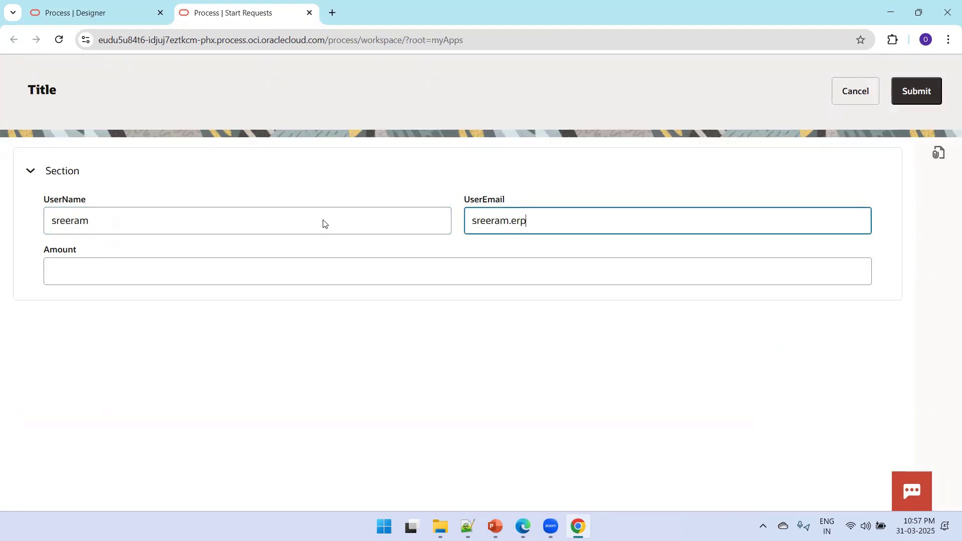
{"action": "key", "text": "Tab"}
{"action": "type", "text": "1500"}
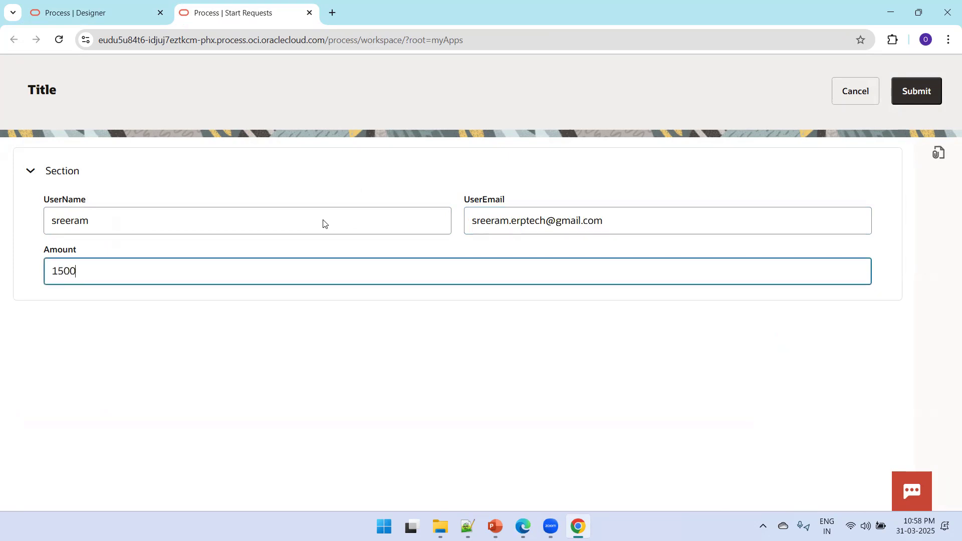
{"action": "left_click", "coordinate": [908, 103]}
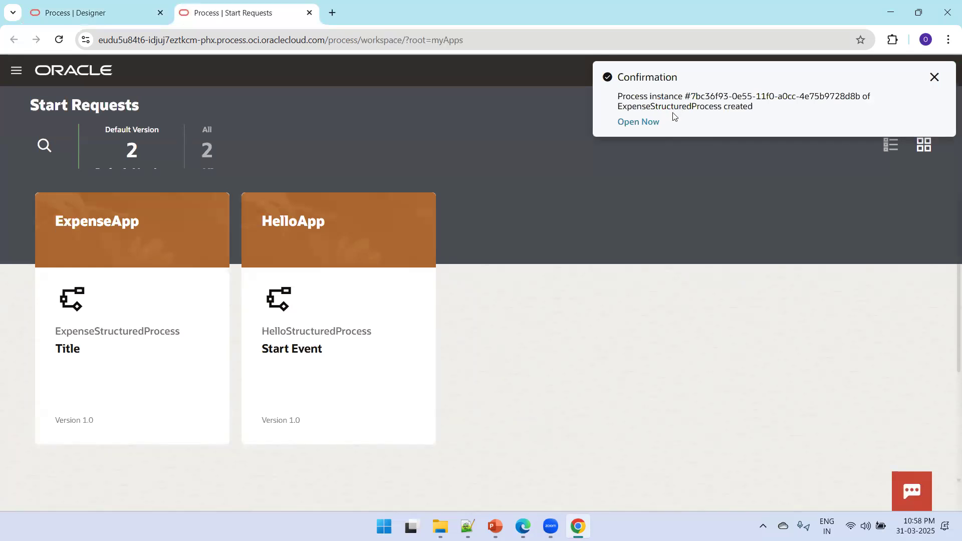
Open the new instance from the confirmation, expand its audit trail, and switch to the Edge window
{"action": "left_click", "coordinate": [647, 119]}
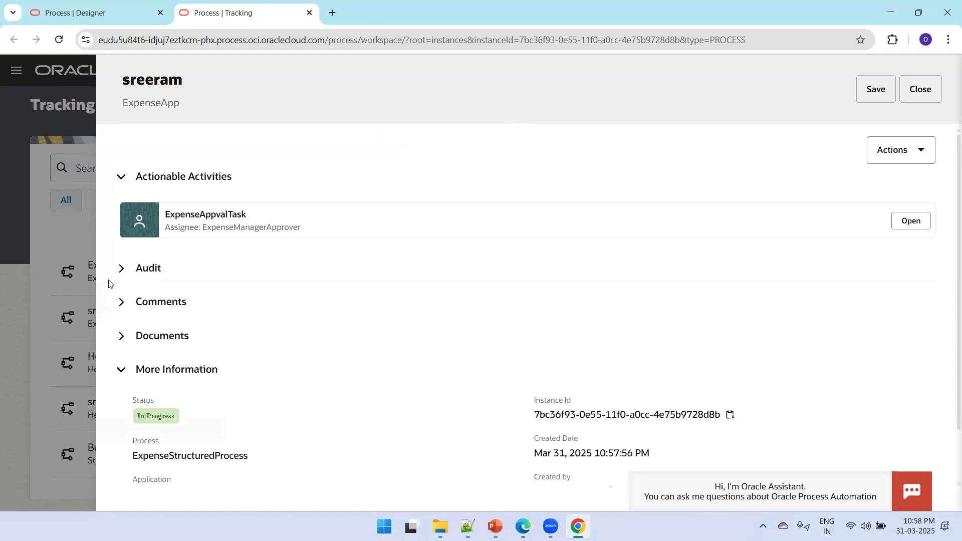
{"action": "left_click", "coordinate": [126, 272]}
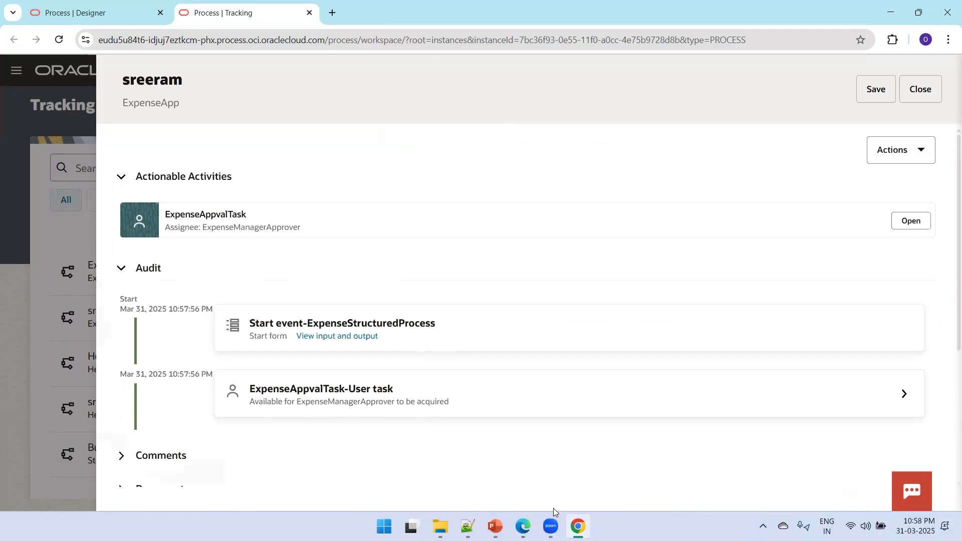
{"action": "left_click", "coordinate": [522, 524]}
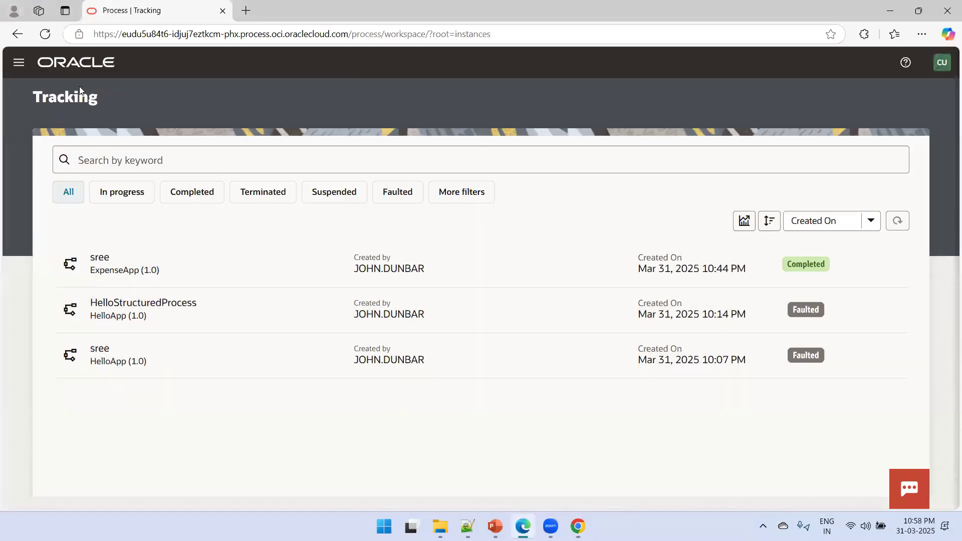
In the approver's Edge session, find the new ExpenseApp instance in Tracking and approve its task
{"action": "left_click", "coordinate": [19, 62]}
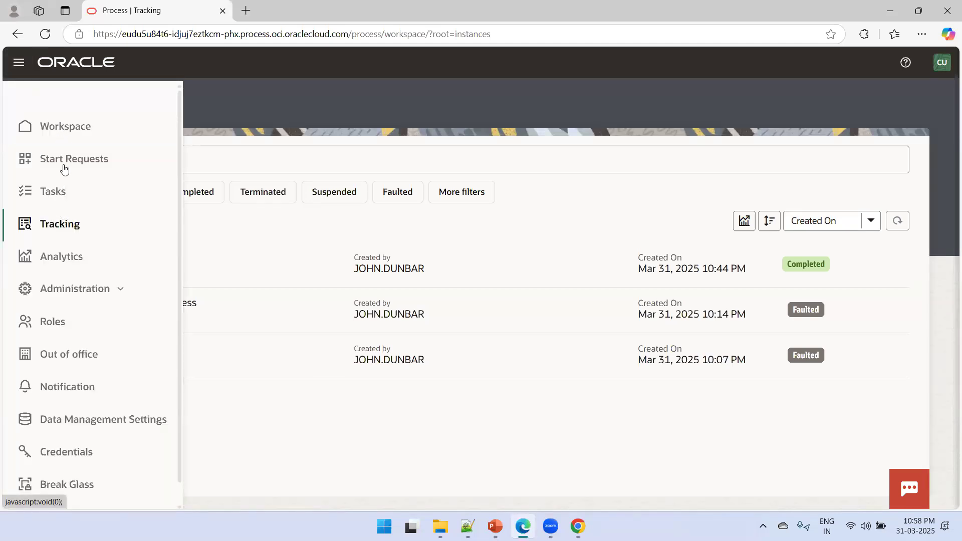
{"action": "left_click", "coordinate": [53, 125]}
{"action": "left_click", "coordinate": [13, 67]}
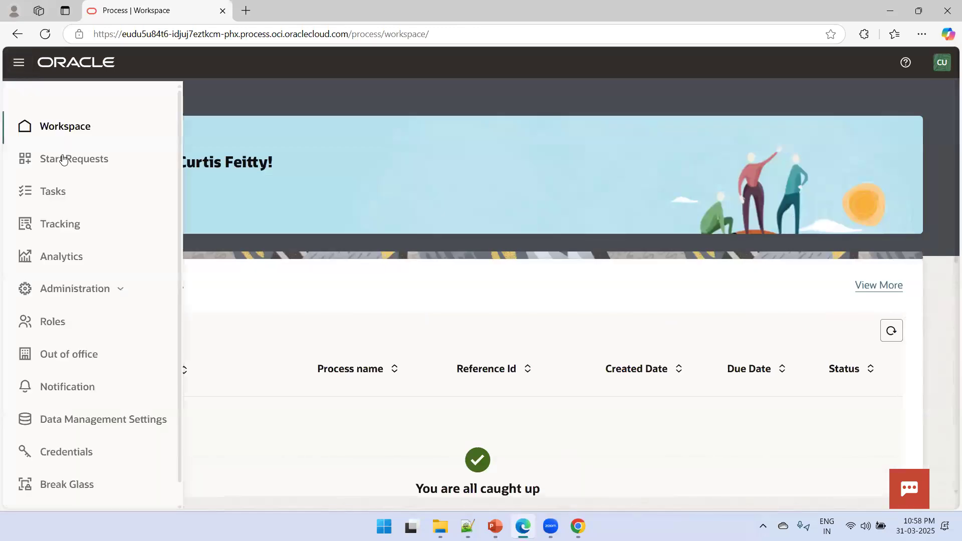
{"action": "left_click", "coordinate": [55, 191]}
{"action": "left_click", "coordinate": [18, 62]}
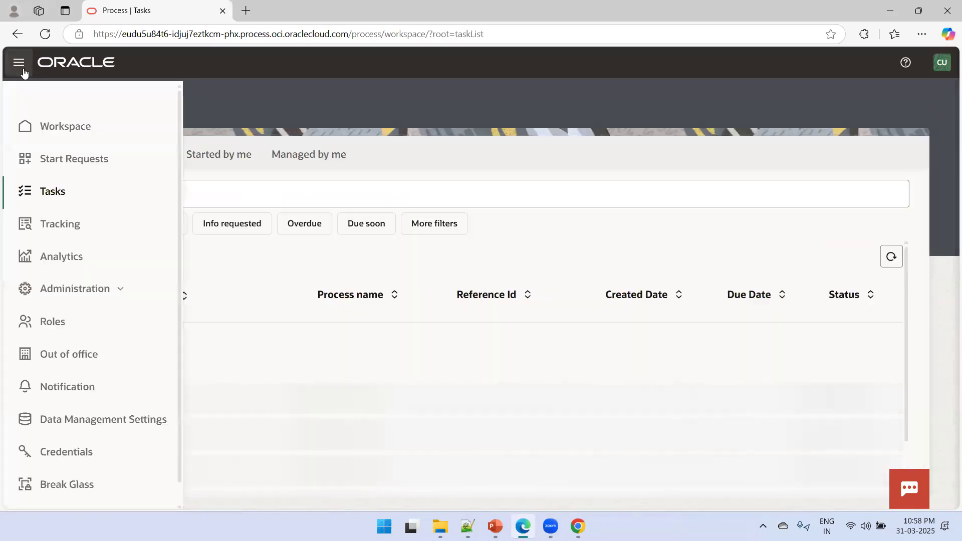
{"action": "left_click", "coordinate": [75, 224]}
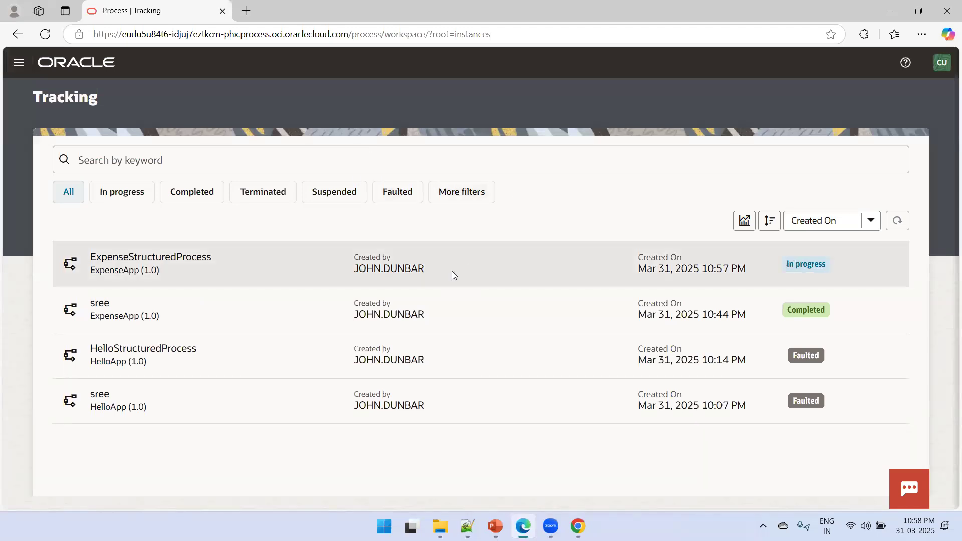
{"action": "left_click", "coordinate": [148, 272]}
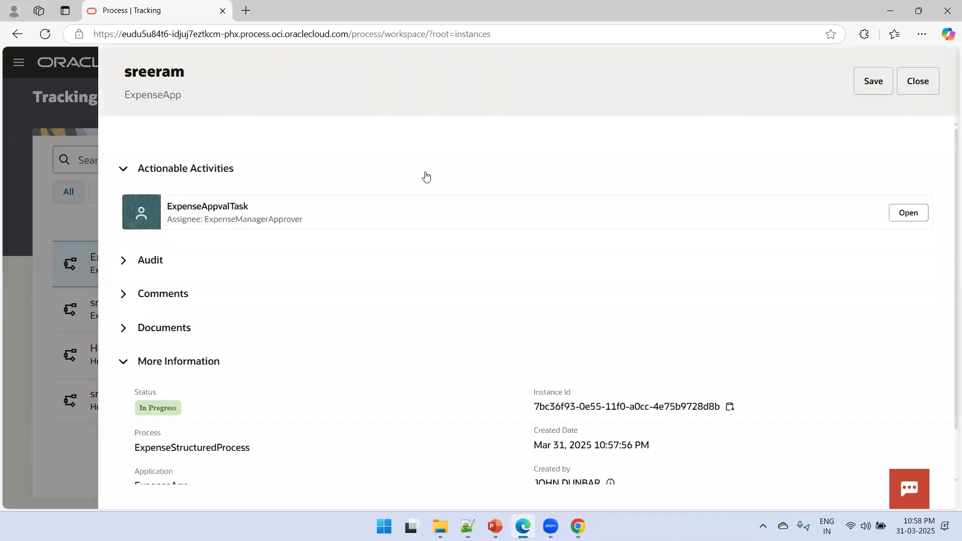
{"action": "left_click", "coordinate": [908, 214]}
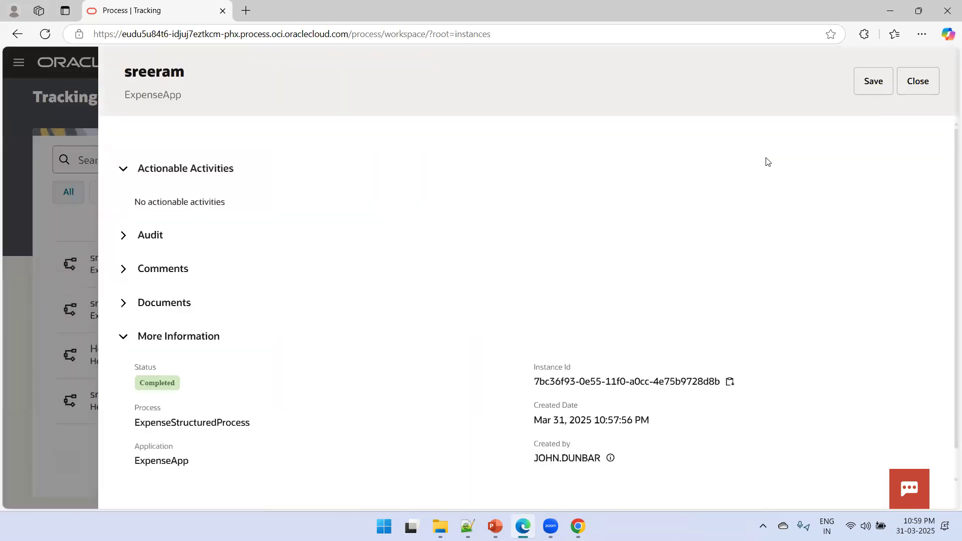
Back in Chrome, refresh the Tracking list so the 10:57 PM instance shows Completed
{"action": "left_click", "coordinate": [918, 82]}
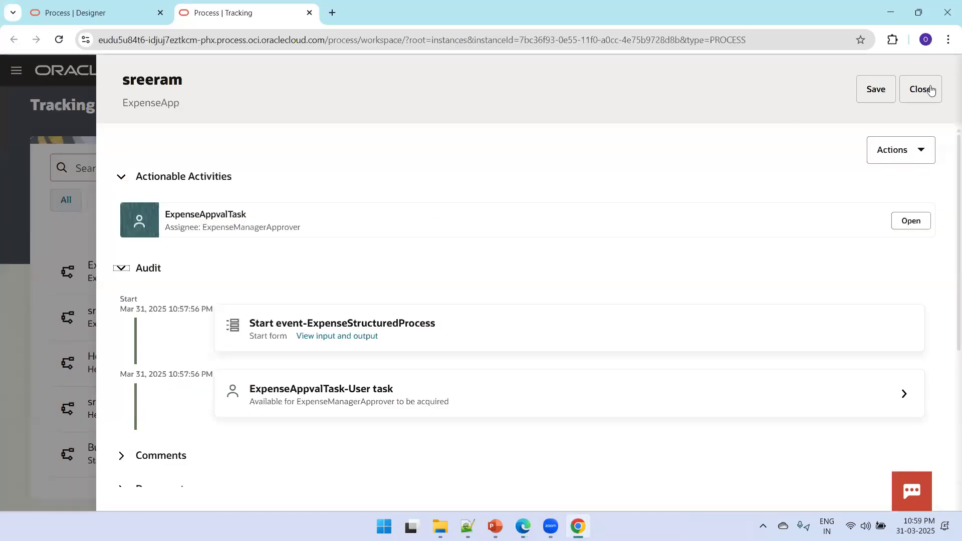
{"action": "left_click", "coordinate": [931, 90]}
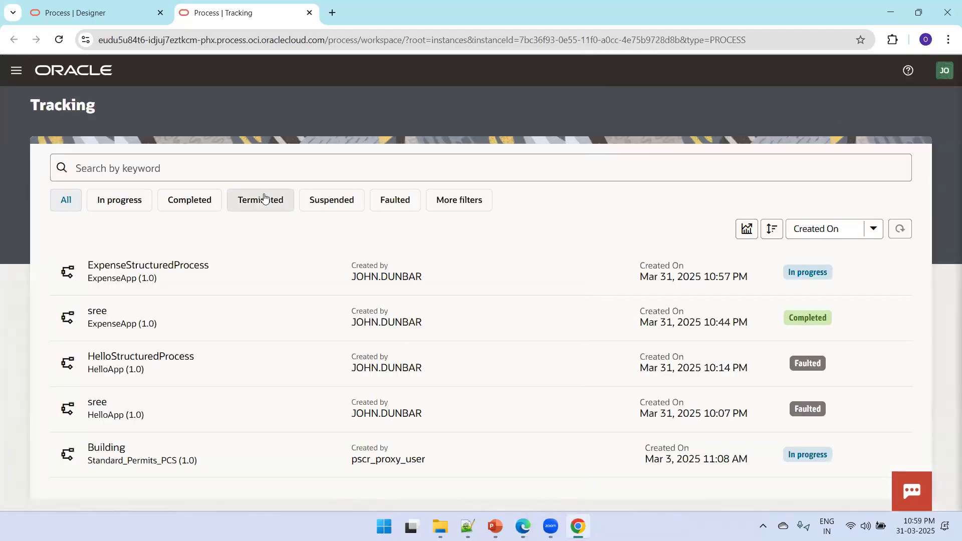
{"action": "left_click", "coordinate": [17, 79]}
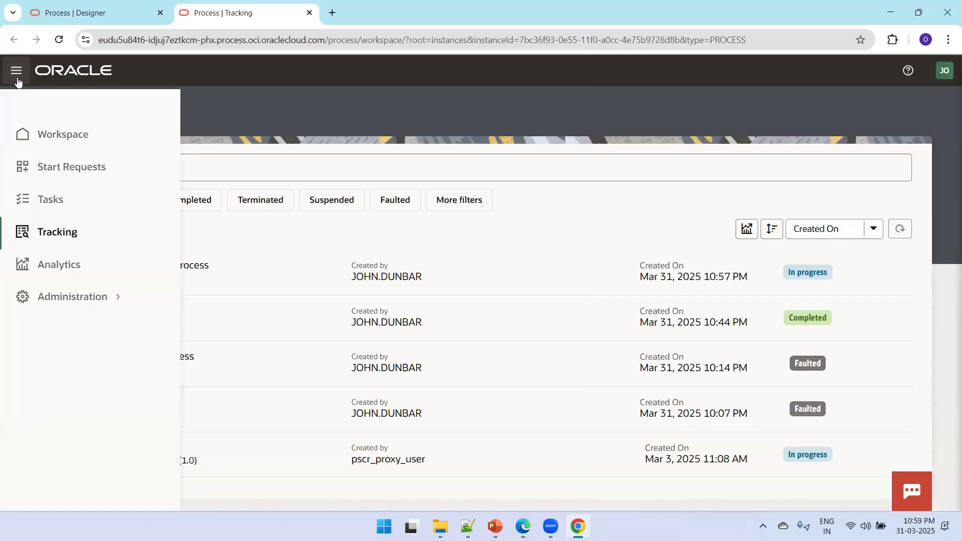
{"action": "left_click", "coordinate": [63, 233]}
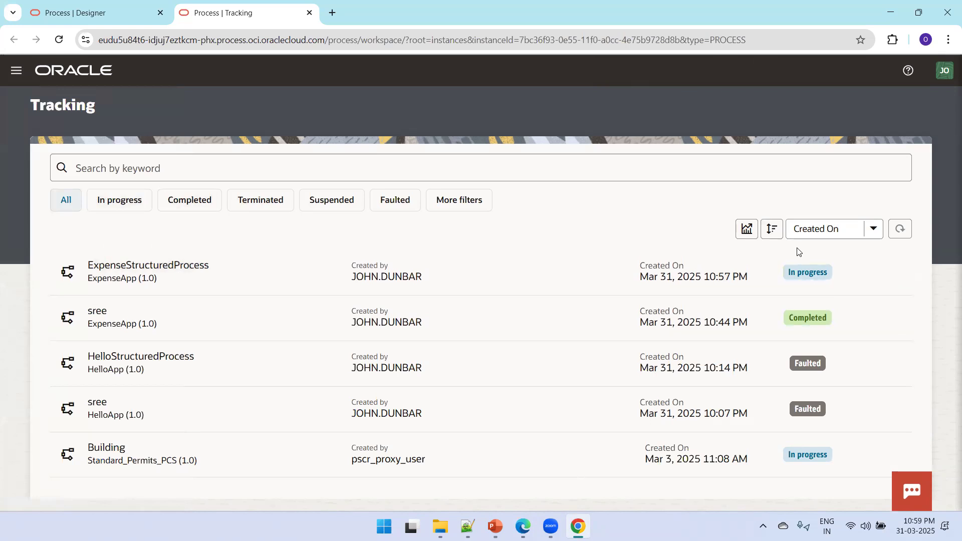
{"action": "left_click", "coordinate": [895, 231]}
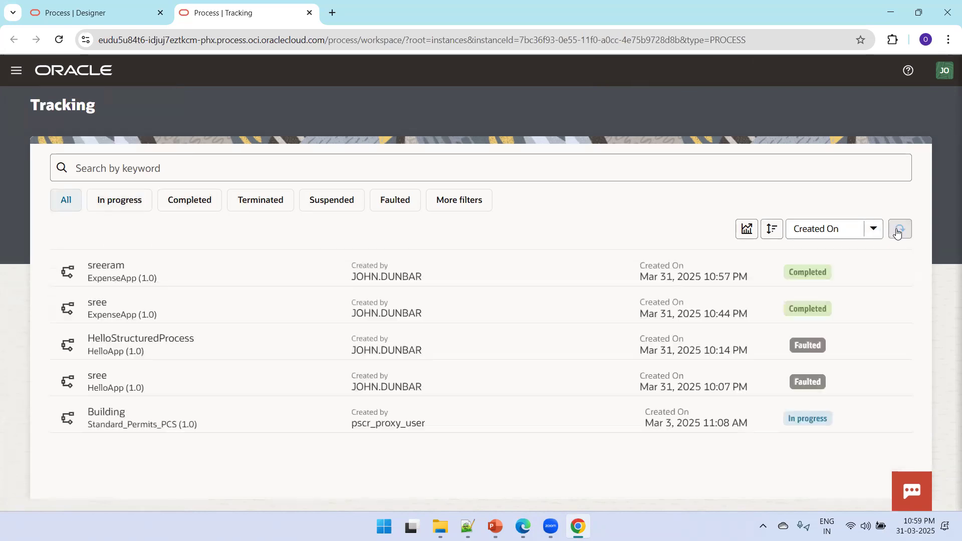
Check the completed instance's audit trail for start, approval and notification steps, then close it
{"action": "left_click", "coordinate": [312, 271]}
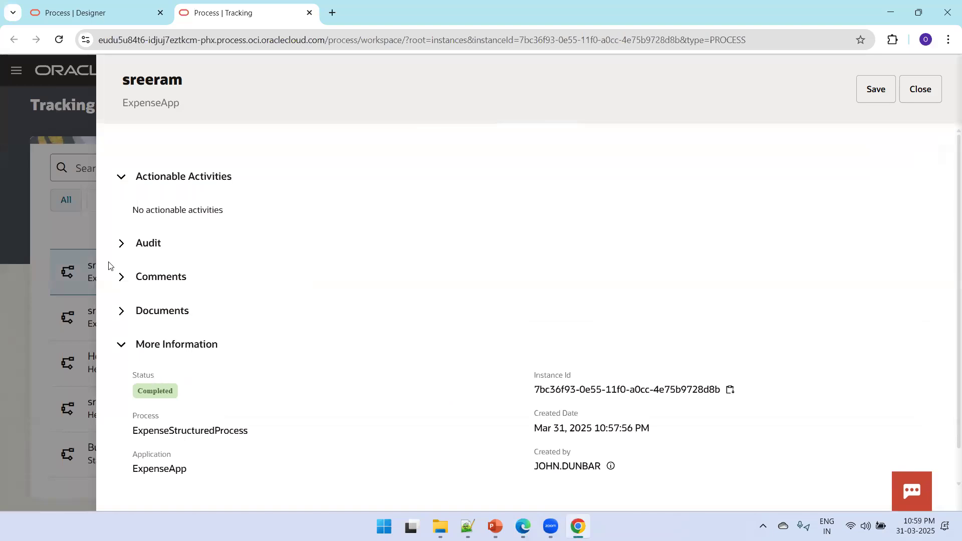
{"action": "left_click", "coordinate": [121, 243]}
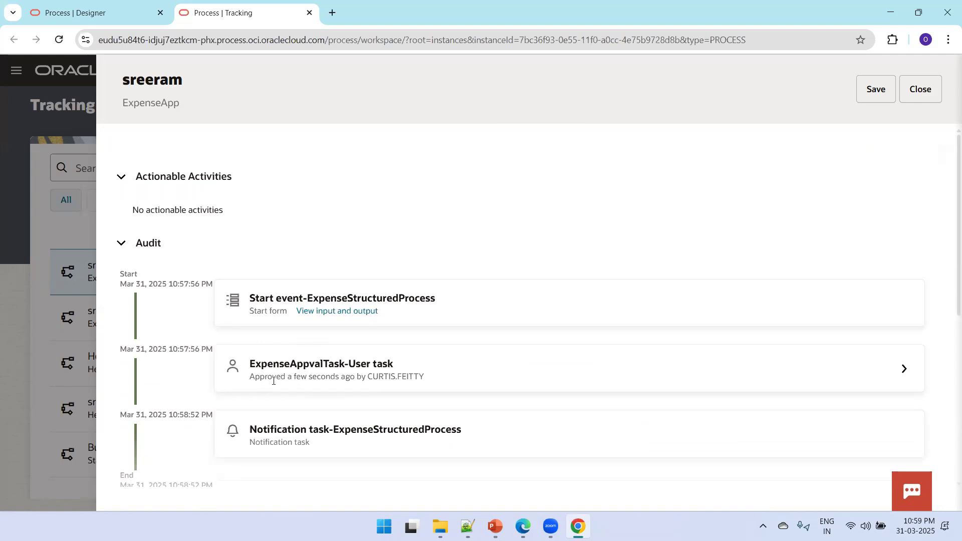
{"action": "left_click", "coordinate": [11, 174]}
{"action": "left_click", "coordinate": [16, 70]}
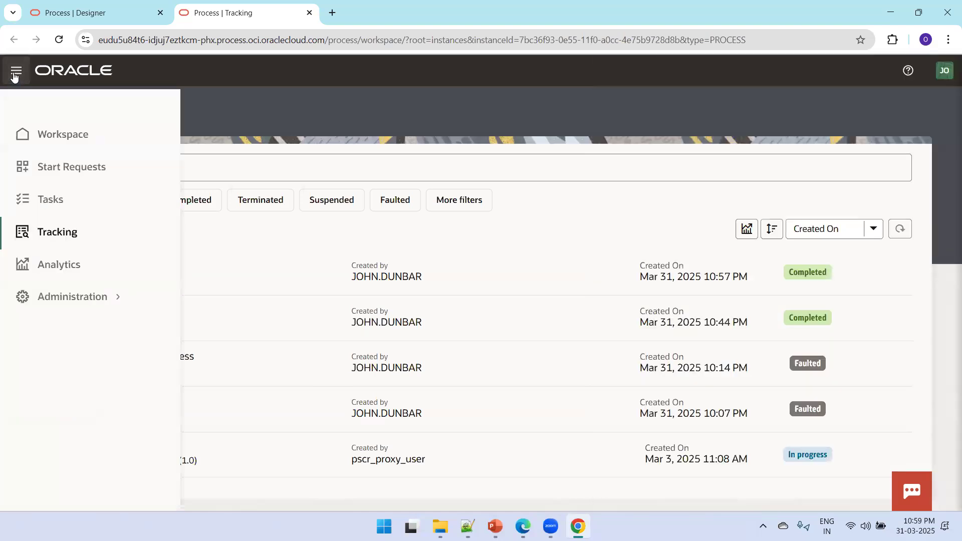
Create a new process application titled LeaveRequestApp, version 1.0, from the Process Applications designer
{"action": "left_click", "coordinate": [61, 138]}
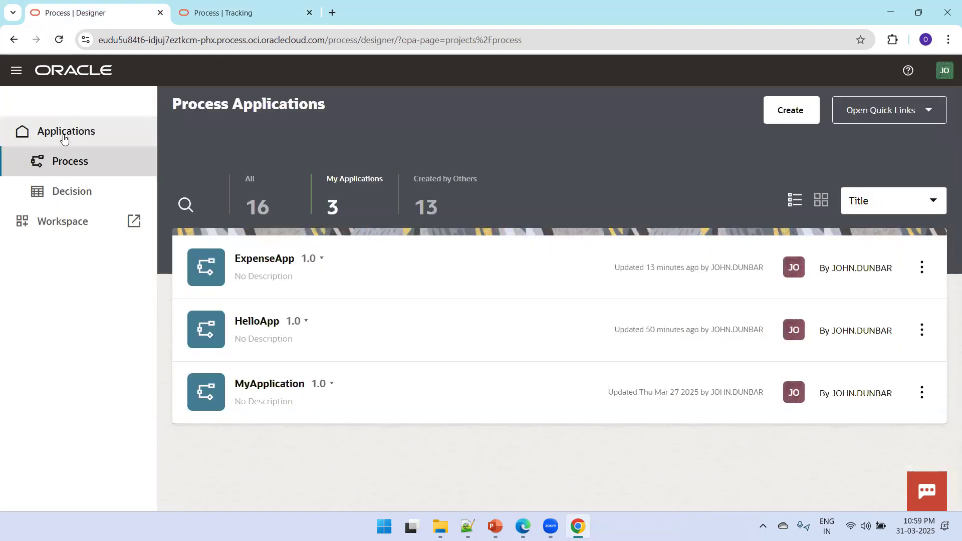
{"action": "left_click", "coordinate": [784, 123]}
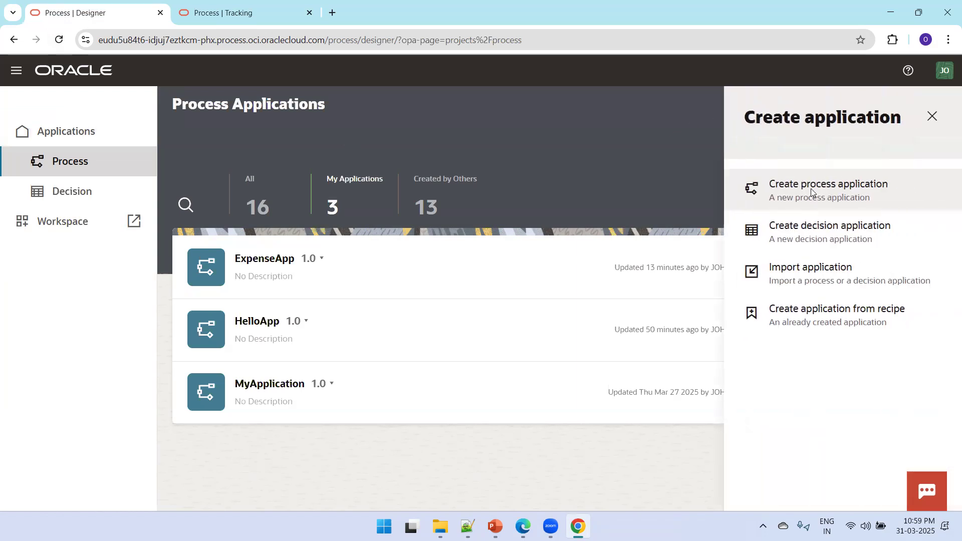
{"action": "left_click", "coordinate": [932, 116]}
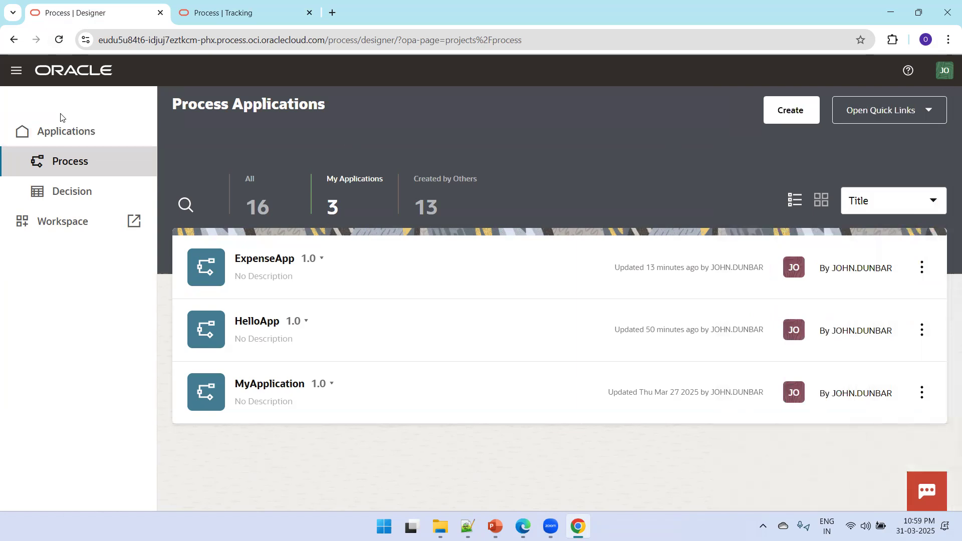
{"action": "left_click", "coordinate": [56, 133]}
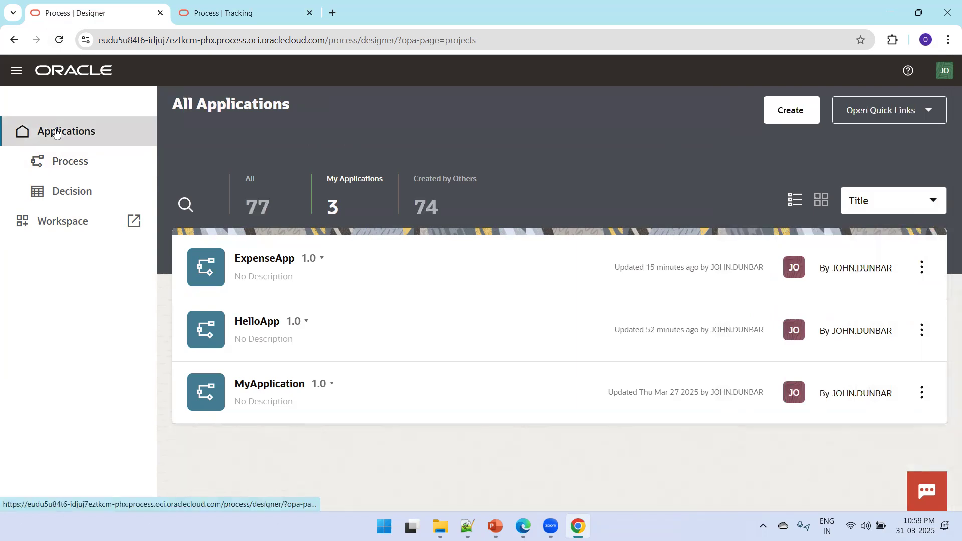
{"action": "left_click", "coordinate": [792, 116]}
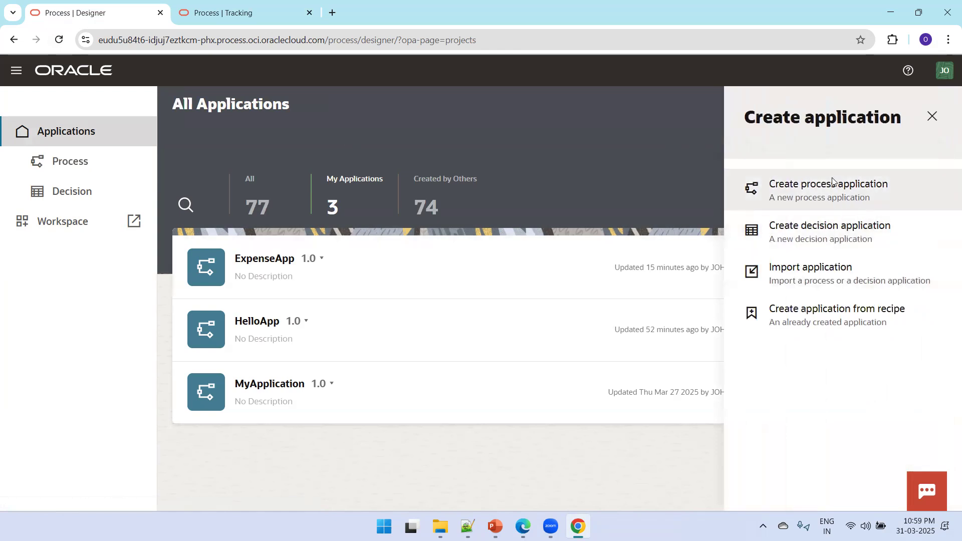
{"action": "left_click", "coordinate": [824, 188]}
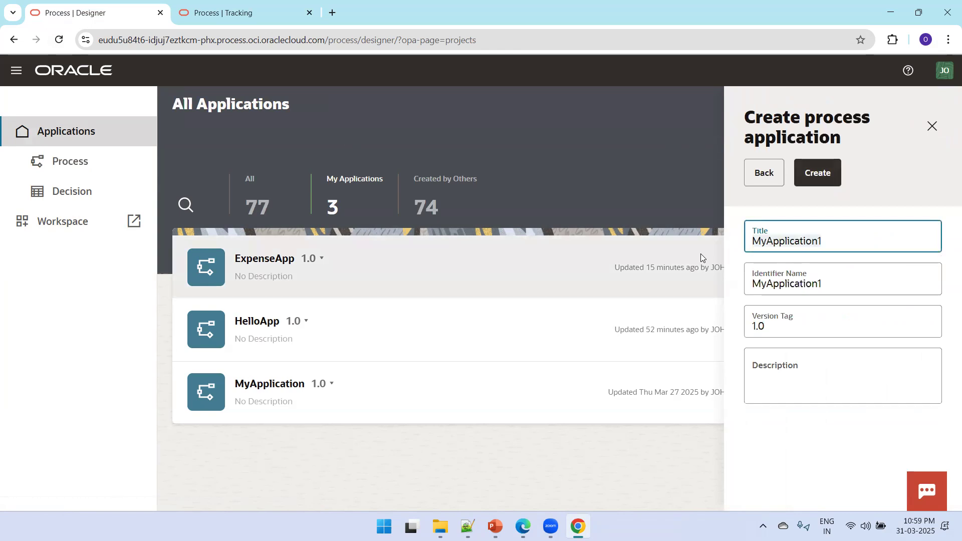
{"action": "type", "text": "Leave"}
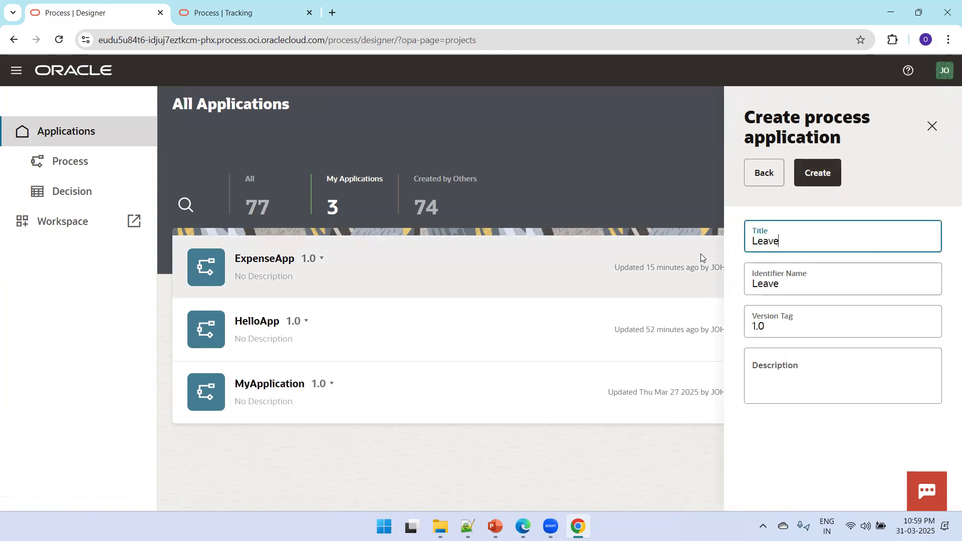
{"action": "type", "text": "App"}
{"action": "type", "text": "Request"}
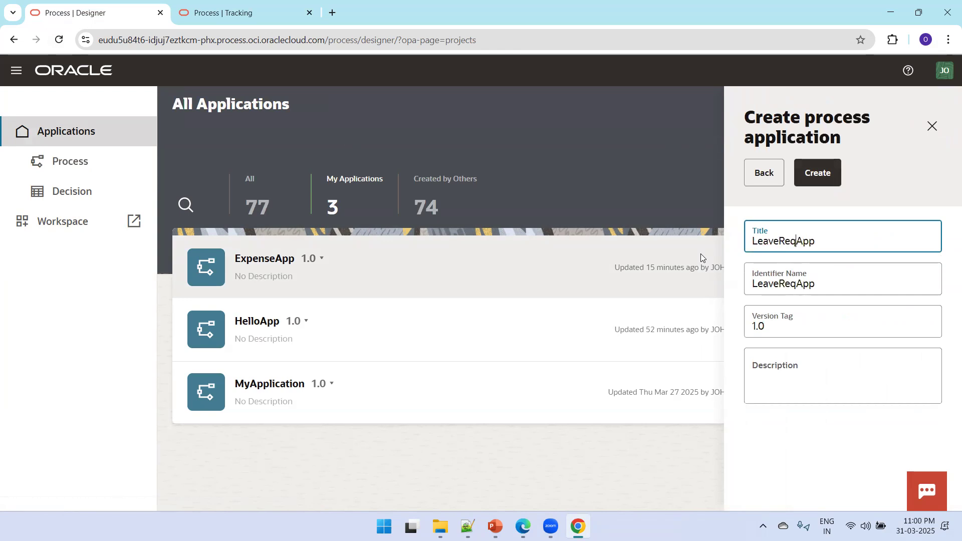
{"action": "left_click", "coordinate": [835, 173]}
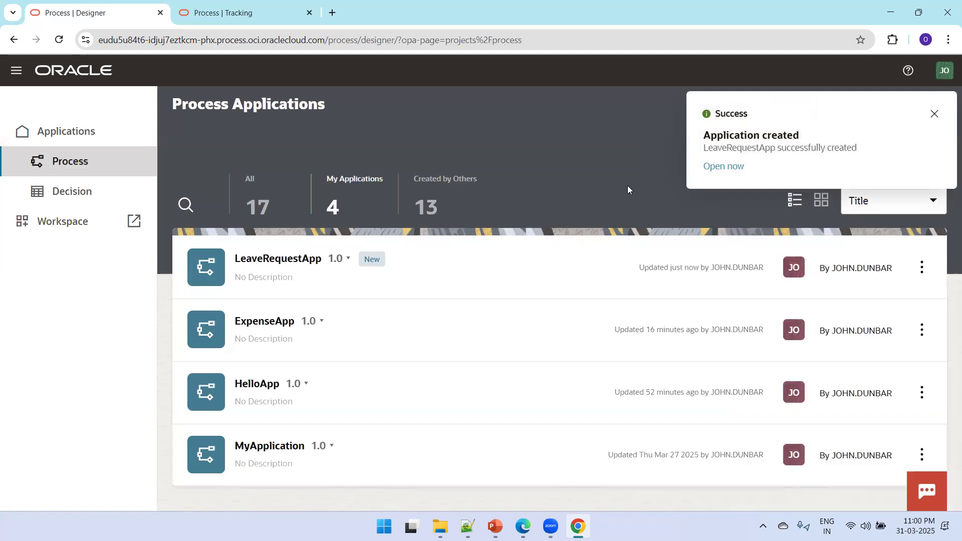
In LeaveRequestApp, add a Web Form UI titled LeaveRequestFrm
{"action": "left_click", "coordinate": [283, 269]}
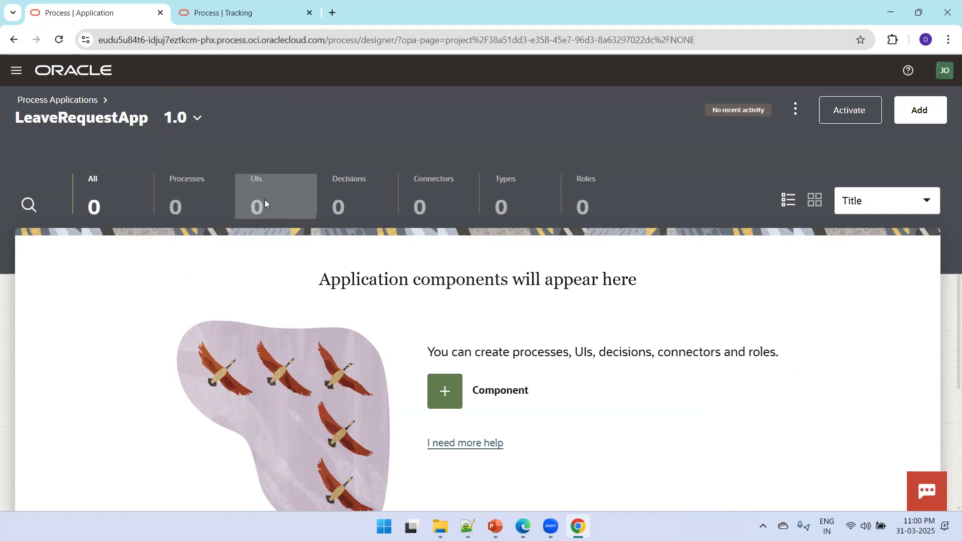
{"action": "left_click", "coordinate": [264, 200]}
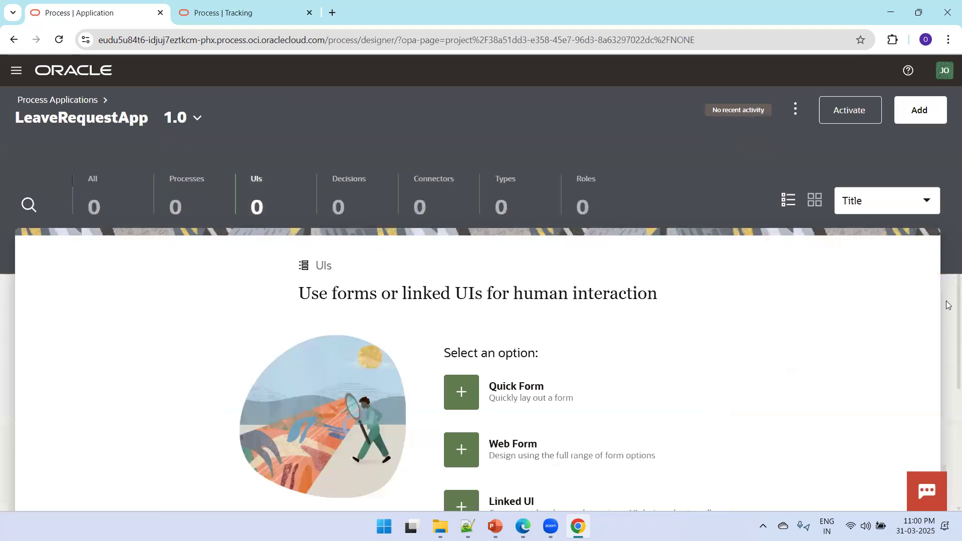
{"action": "key", "text": "ctrl+minus"}
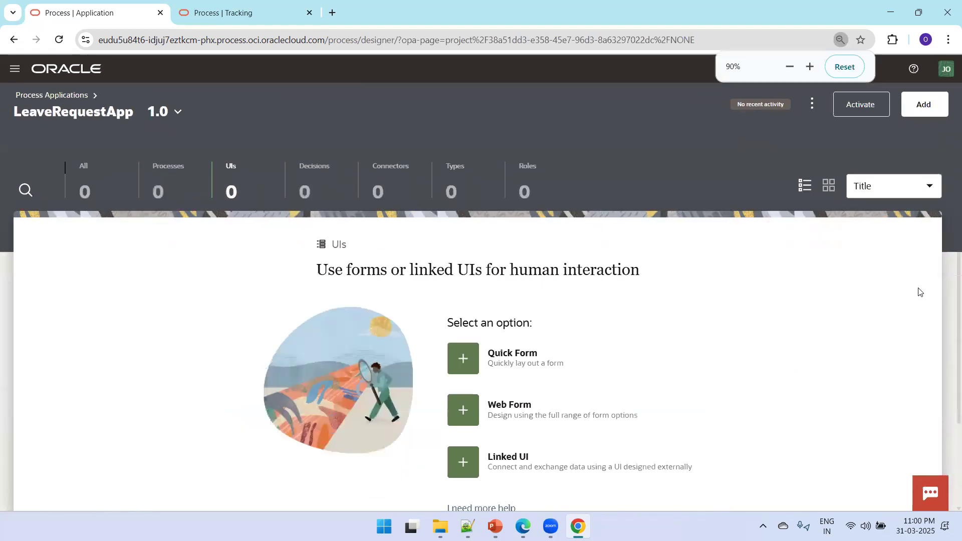
{"action": "left_click", "coordinate": [471, 417]}
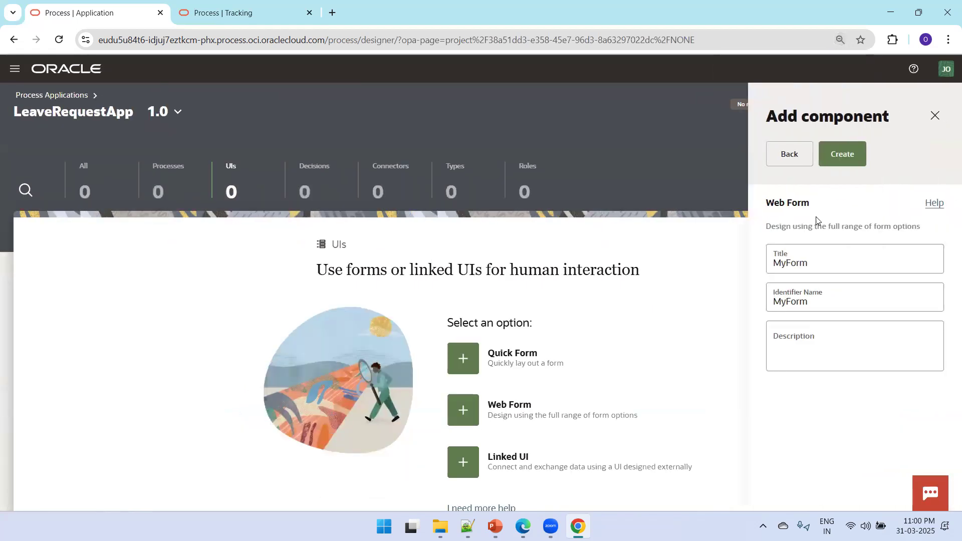
{"action": "double_click", "coordinate": [834, 261]}
{"action": "type", "text": "Leave"}
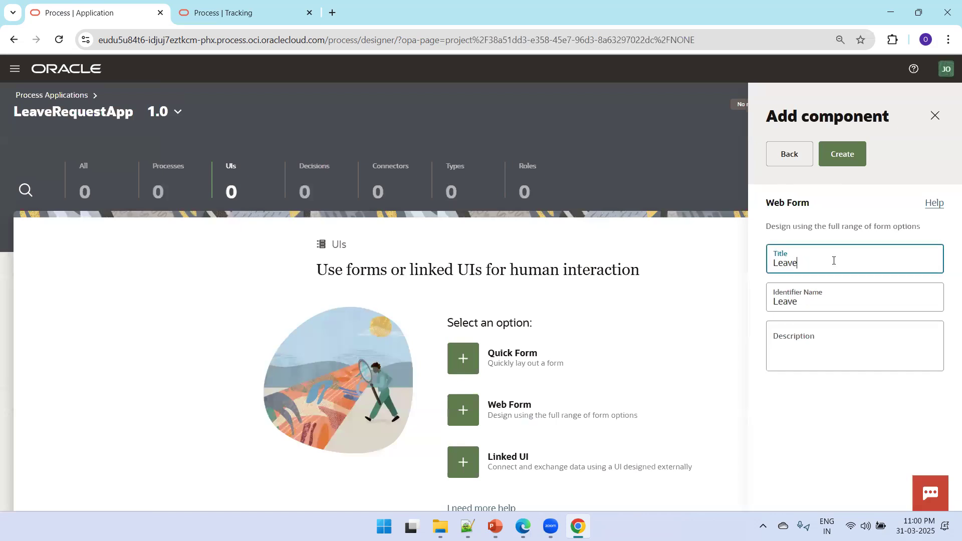
{"action": "type", "text": "RequestFrm"}
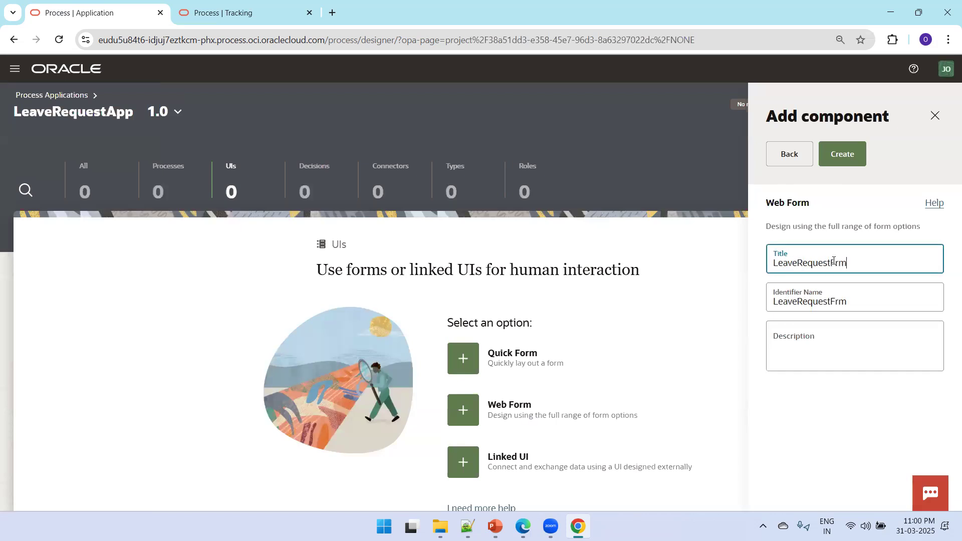
{"action": "key", "text": "Return"}
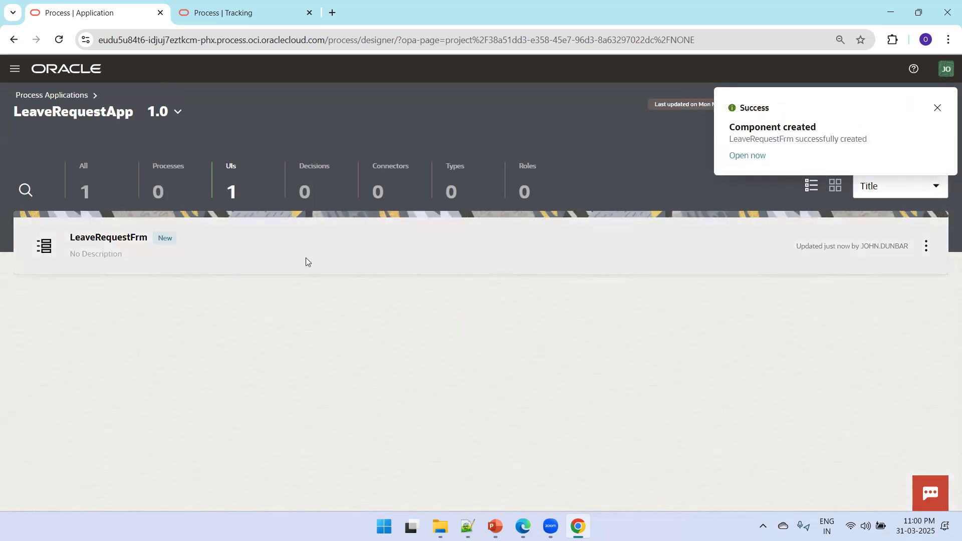
Place a Section on the LeaveRequestFrm canvas holding an Input text field and a Number field below it
{"action": "left_click", "coordinate": [134, 249]}
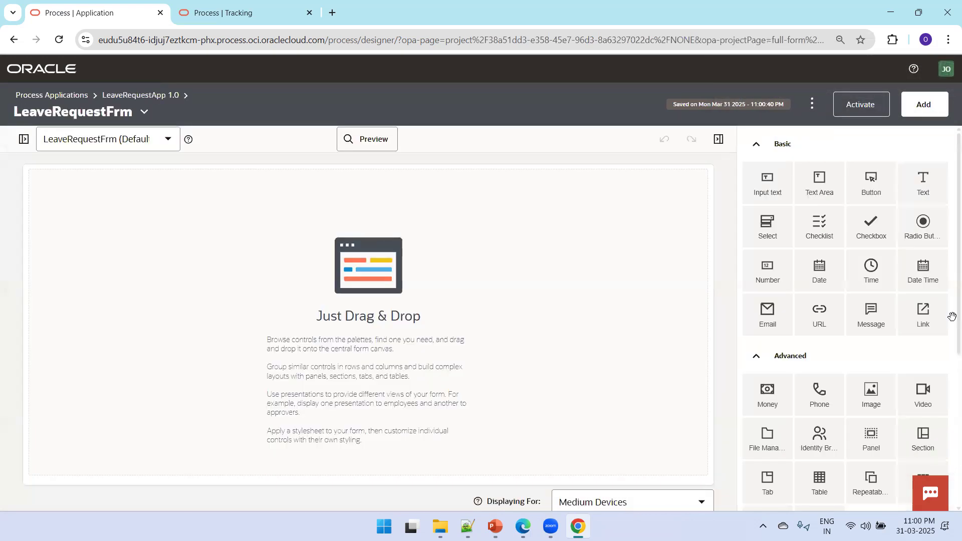
{"action": "scroll", "coordinate": [949, 286], "scroll_direction": "down", "scroll_amount": 3}
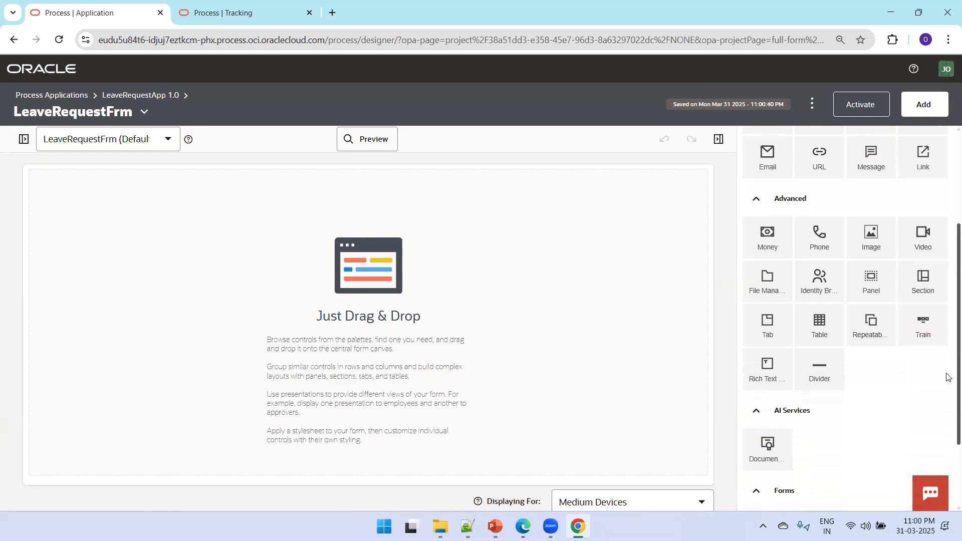
{"action": "left_click_drag", "start_coordinate": [920, 285], "coordinate": [336, 266]}
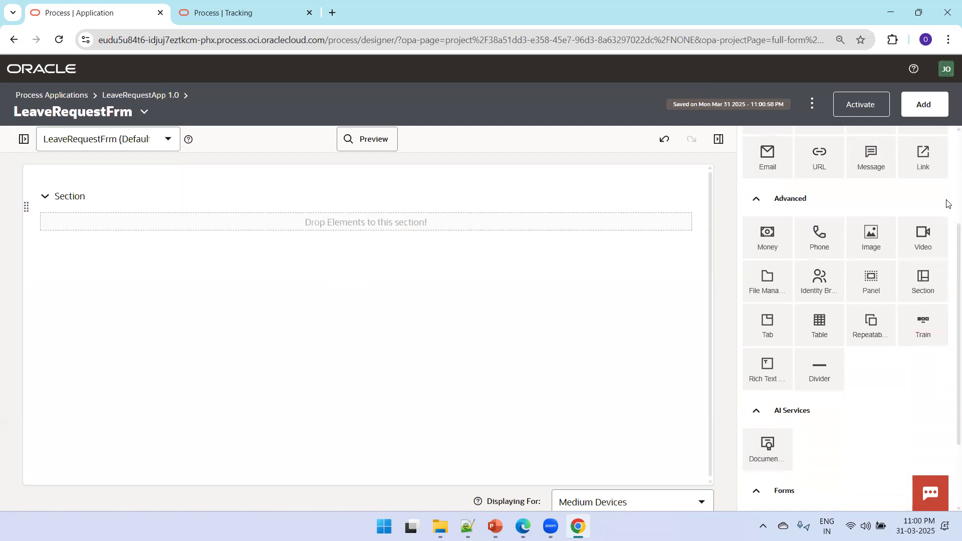
{"action": "scroll", "coordinate": [945, 202], "scroll_direction": "up", "scroll_amount": 3}
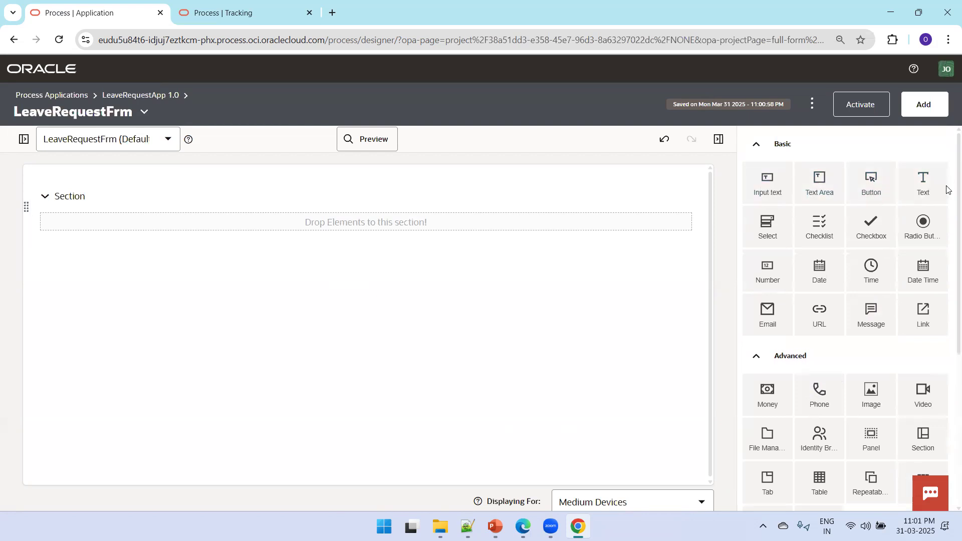
{"action": "left_click_drag", "start_coordinate": [775, 188], "coordinate": [338, 225]}
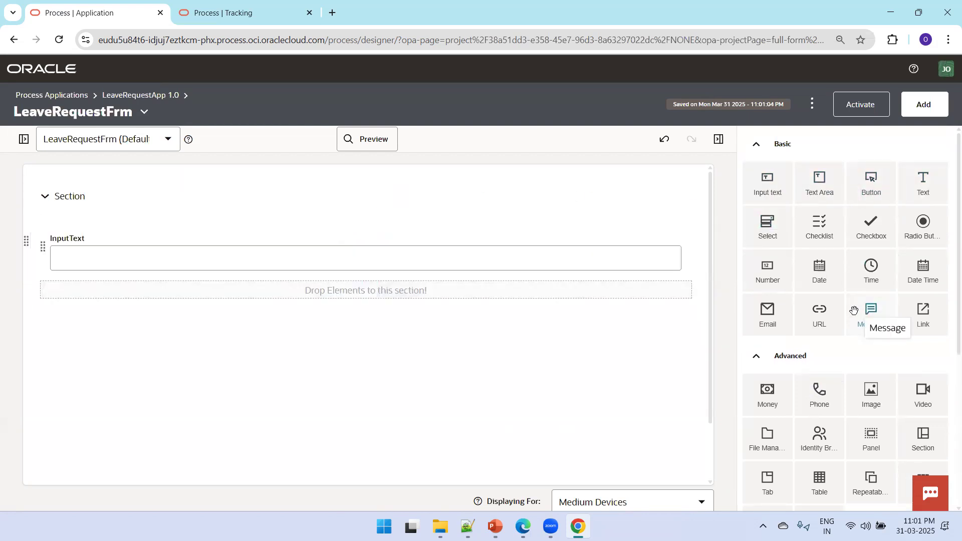
{"action": "left_click_drag", "start_coordinate": [768, 275], "coordinate": [285, 293]}
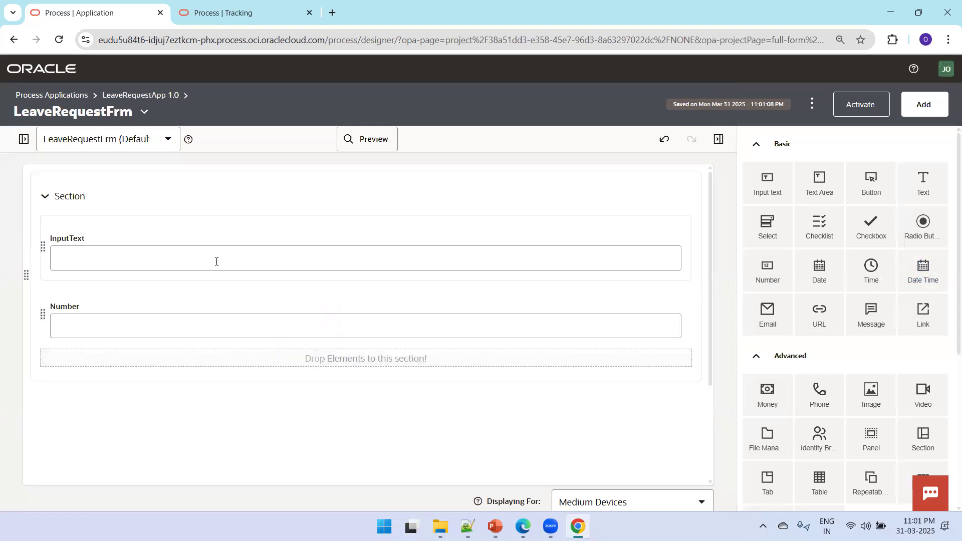
Give the text input the name UwerName and the label UserName
{"action": "left_click", "coordinate": [58, 240]}
{"action": "double_click", "coordinate": [55, 236]}
{"action": "type", "text": "Uwer"}
{"action": "type", "text": "Name"}
{"action": "key", "text": "Tab"}
{"action": "type", "text": "UserName"}
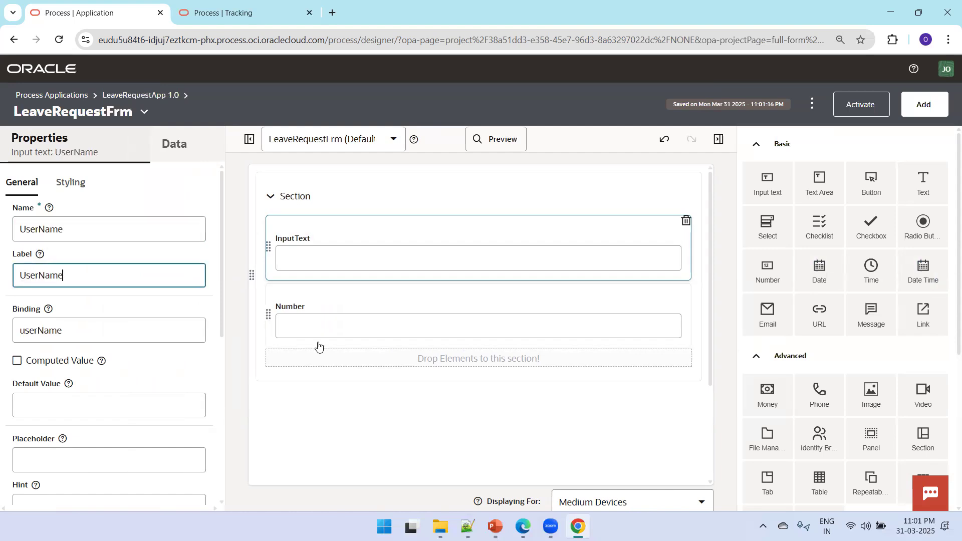
Rename the Number field to NoOfDay labelled 'No of Days', then return to the LeaveRequestApp page
{"action": "left_click", "coordinate": [309, 318]}
{"action": "left_click", "coordinate": [302, 316]}
{"action": "double_click", "coordinate": [113, 340]}
{"action": "double_click", "coordinate": [107, 234]}
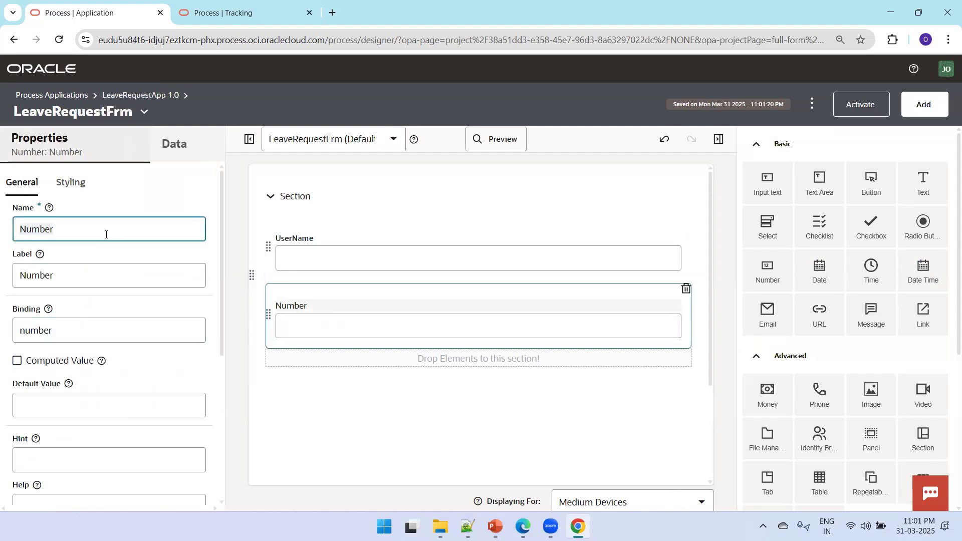
{"action": "type", "text": "No"}
{"action": "key", "text": "BackSpace"}
{"action": "key", "text": "BackSpace"}
{"action": "key", "text": "BackSpace"}
{"action": "key", "text": "BackSpace"}
{"action": "key", "text": "BackSpace"}
{"action": "double_click", "coordinate": [89, 284]}
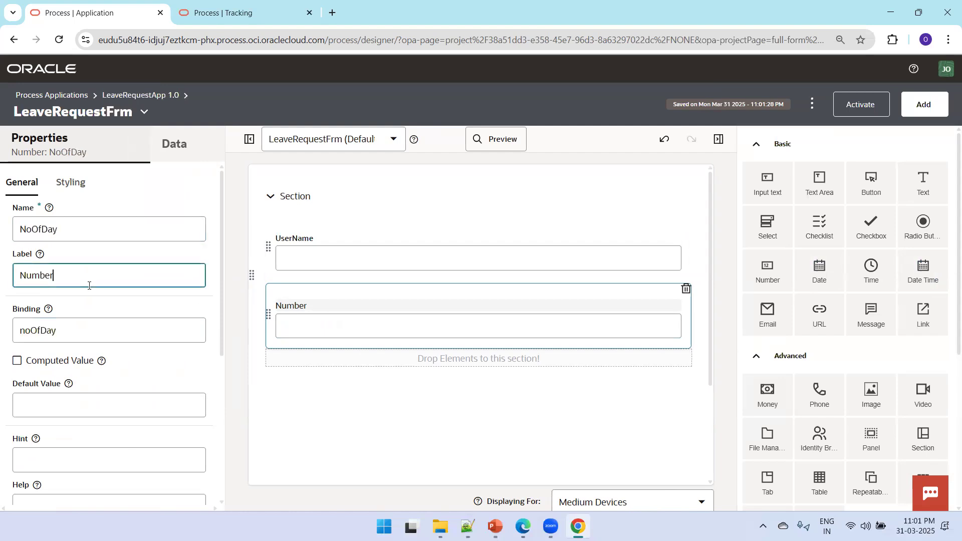
{"action": "type", "text": "No of Days"}
{"action": "left_click", "coordinate": [144, 99]}
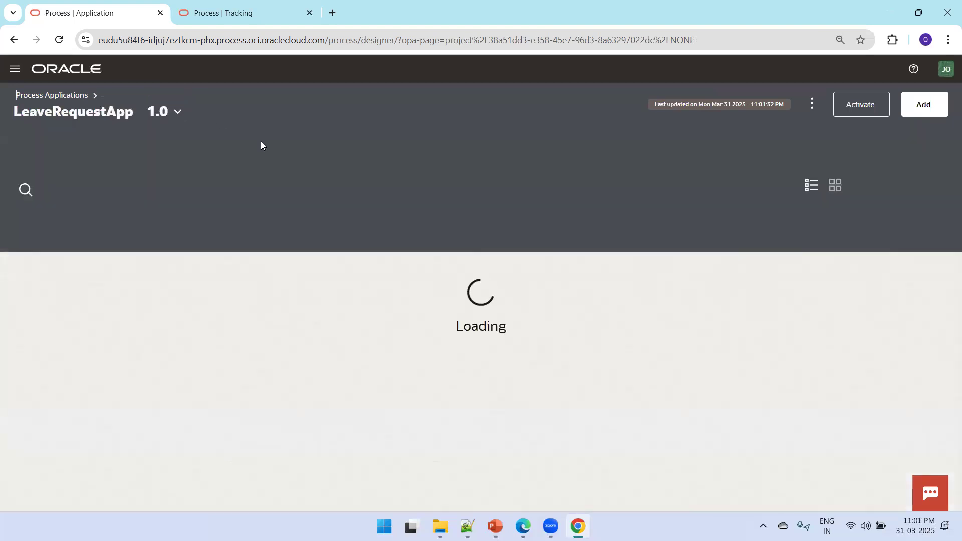
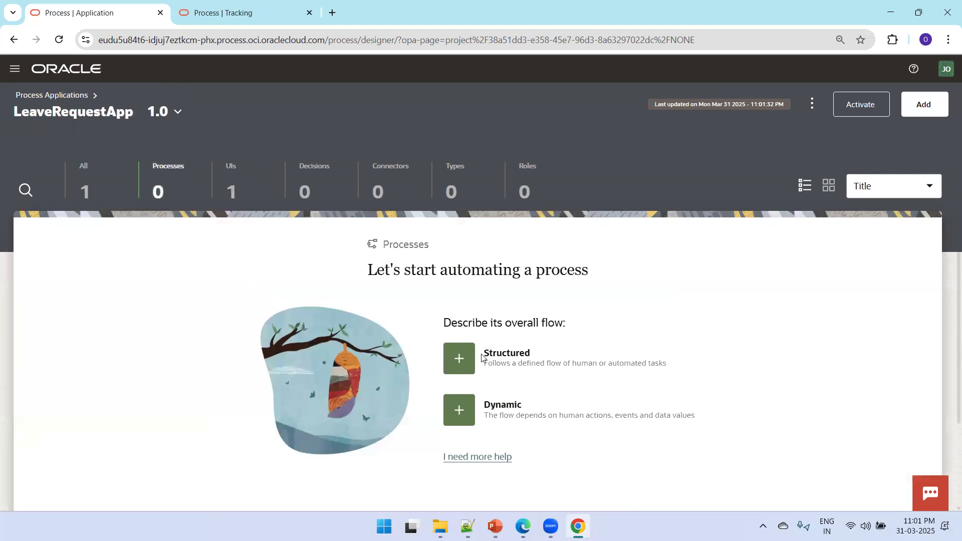
Create a new structured process titled LeaveRequestStructuredProcess
{"action": "left_click", "coordinate": [459, 359]}
{"action": "left_click", "coordinate": [841, 274]}
{"action": "left_click", "coordinate": [769, 272]}
{"action": "key", "text": "Delete"}
{"action": "key", "text": "Delete"}
{"action": "type", "text": "LeaveRequestStructuredProcess"}
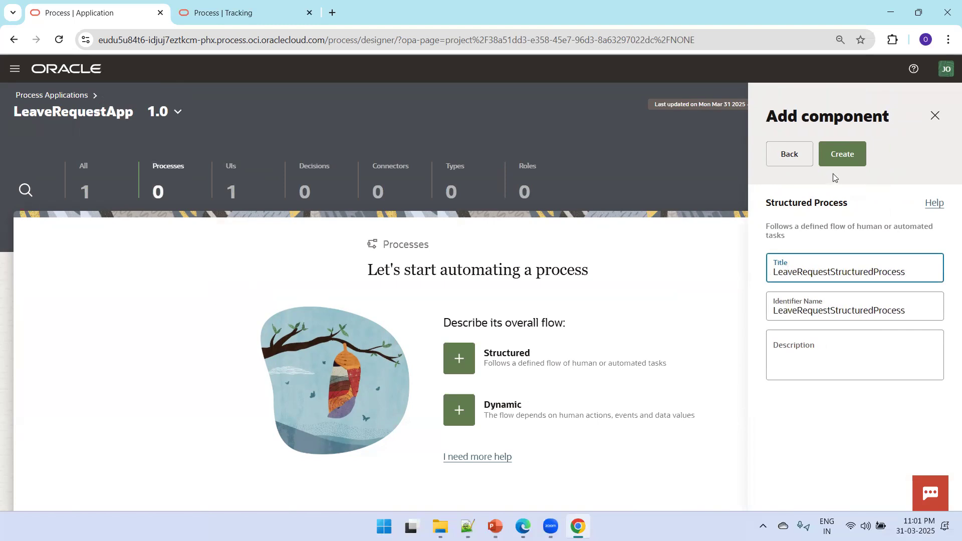
{"action": "left_click", "coordinate": [834, 163]}
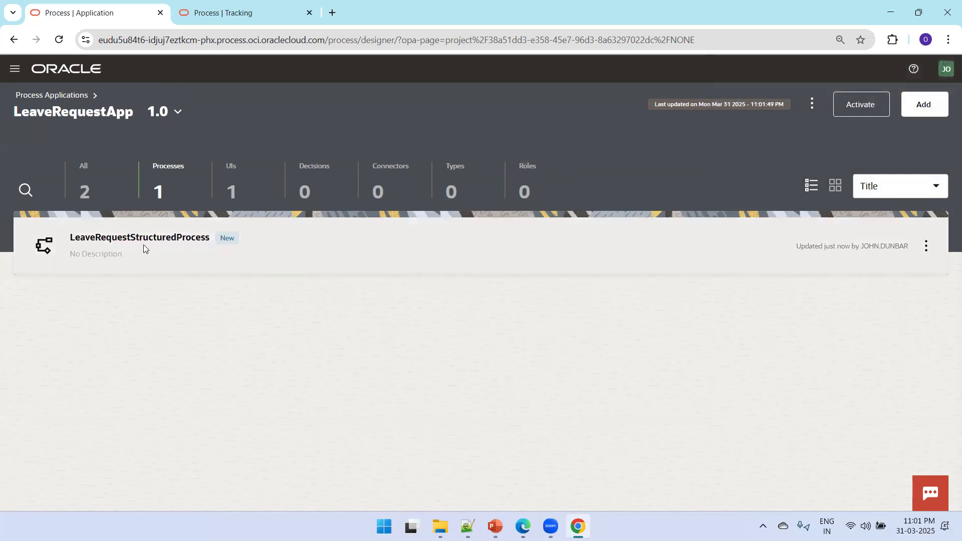
Open LeaveRequestStructuredProcess in the designer and select its start event
{"action": "left_click", "coordinate": [144, 246]}
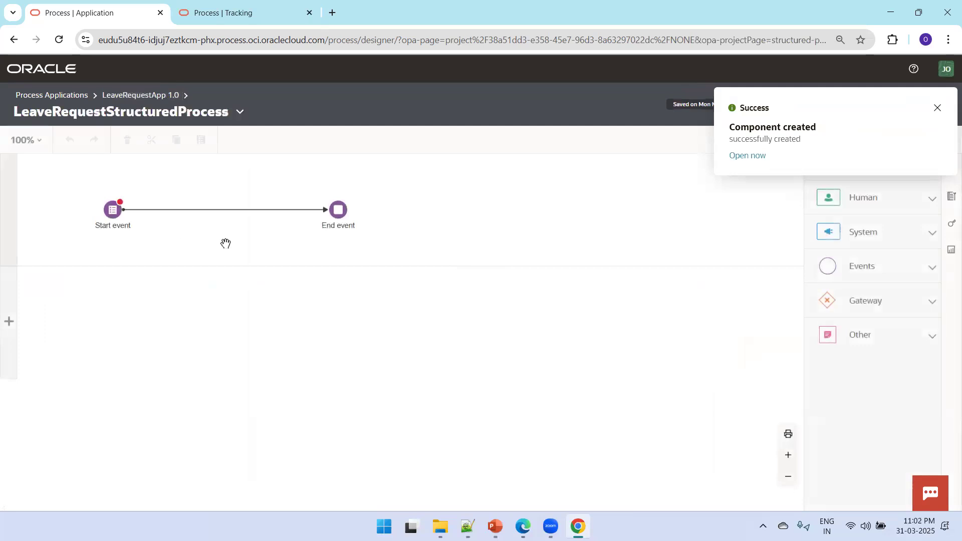
{"action": "left_click", "coordinate": [937, 107]}
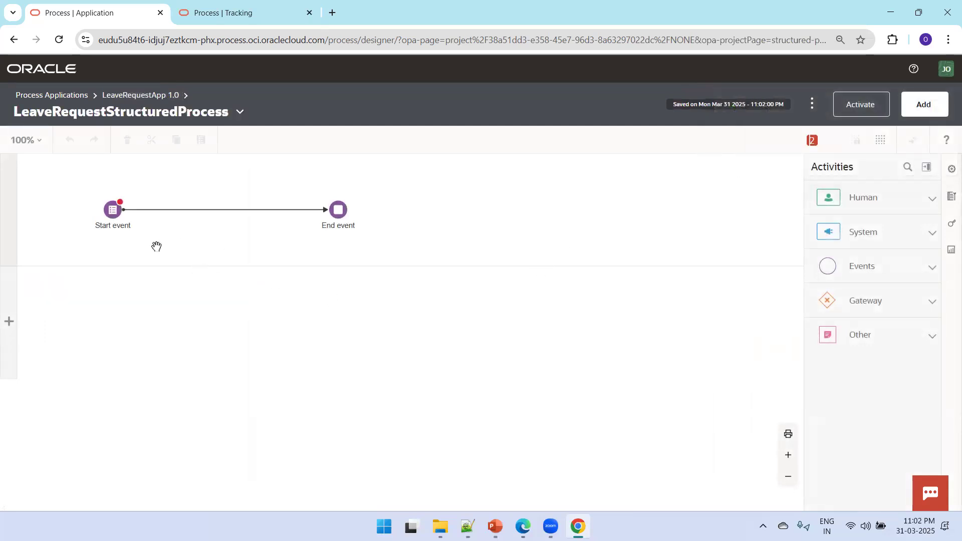
{"action": "left_click", "coordinate": [114, 211]}
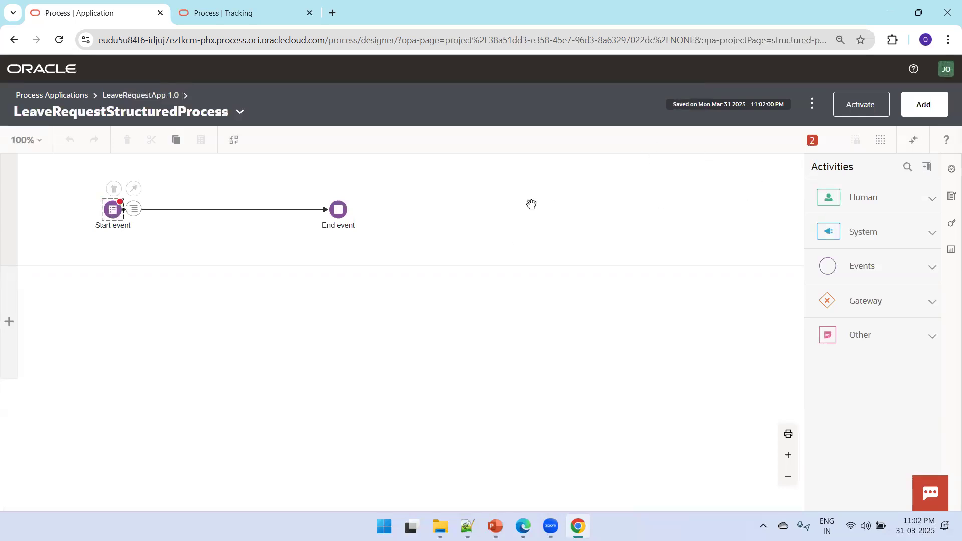
Set the start event's title to 'Leave Request Process', its form to LeaveRequestFrm, and its instance title to leaveRequestFrmArgs.userName
{"action": "left_click", "coordinate": [133, 210]}
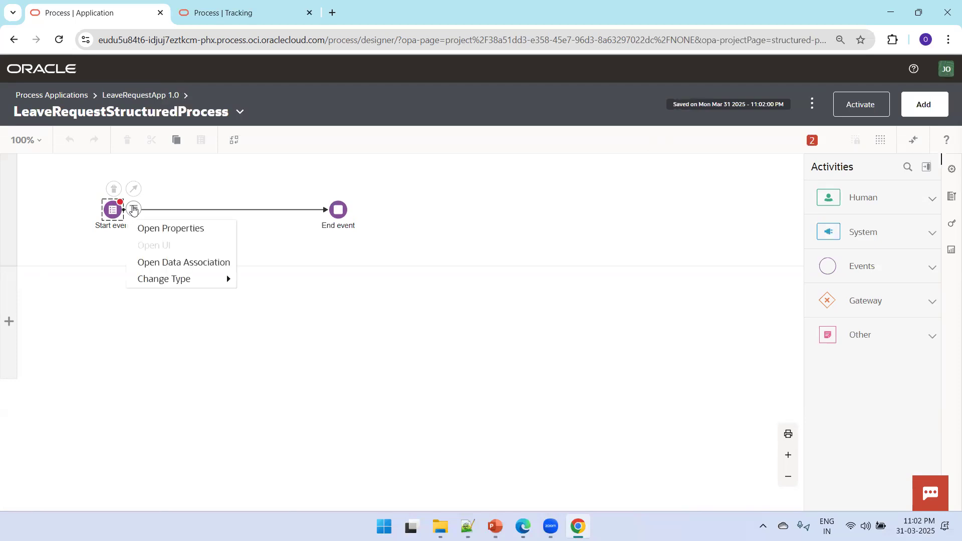
{"action": "left_click", "coordinate": [152, 227]}
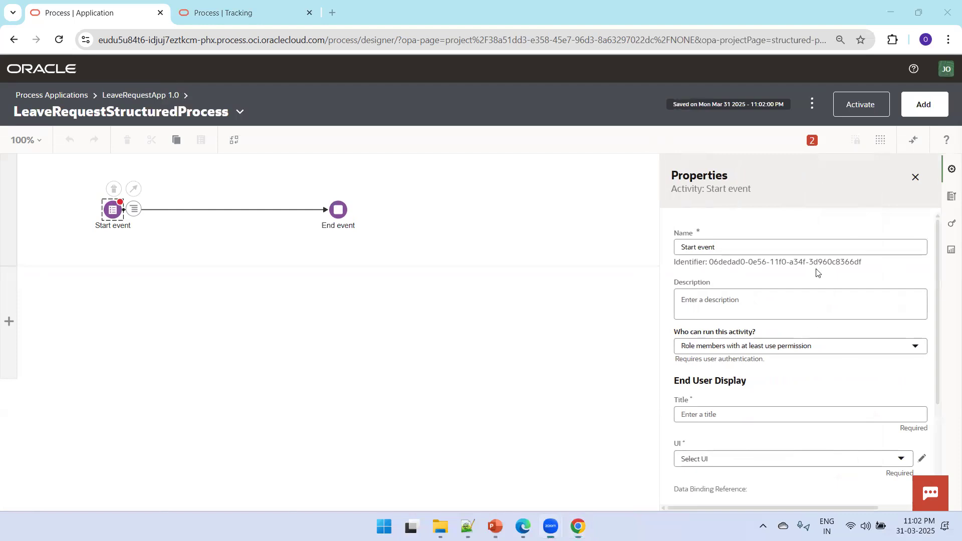
{"action": "scroll", "coordinate": [767, 303], "scroll_direction": "down", "scroll_amount": 2}
{"action": "left_click", "coordinate": [763, 302]}
{"action": "type", "text": "Leave Request Process"}
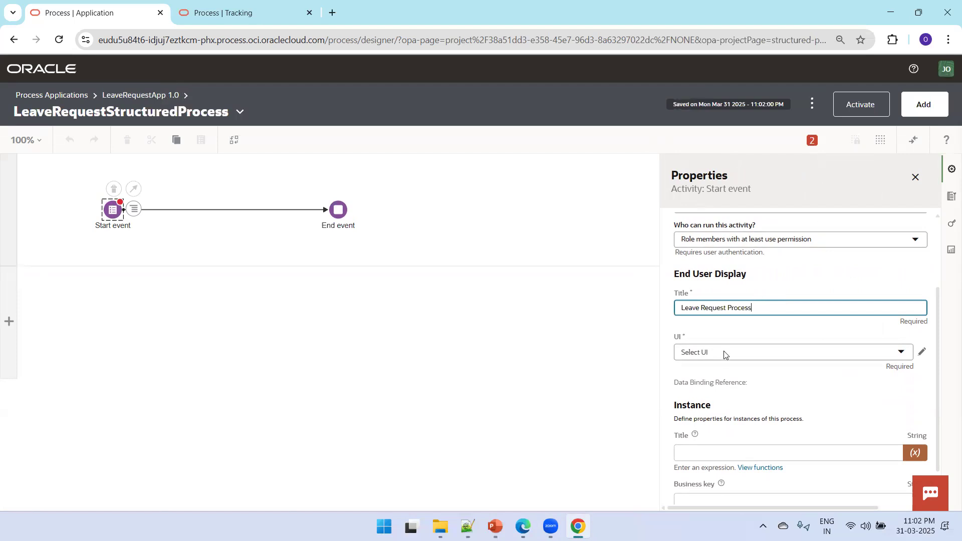
{"action": "left_click", "coordinate": [724, 354]}
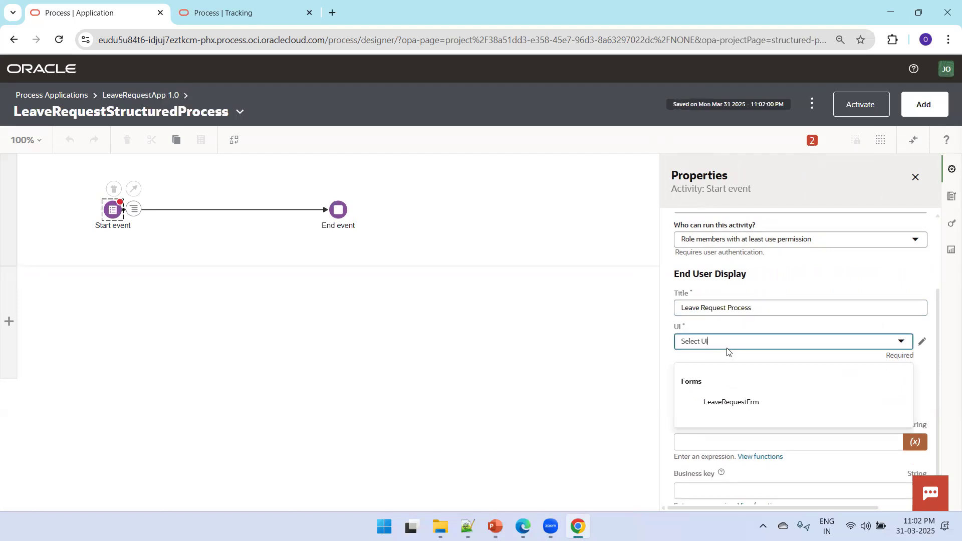
{"action": "left_click", "coordinate": [734, 404]}
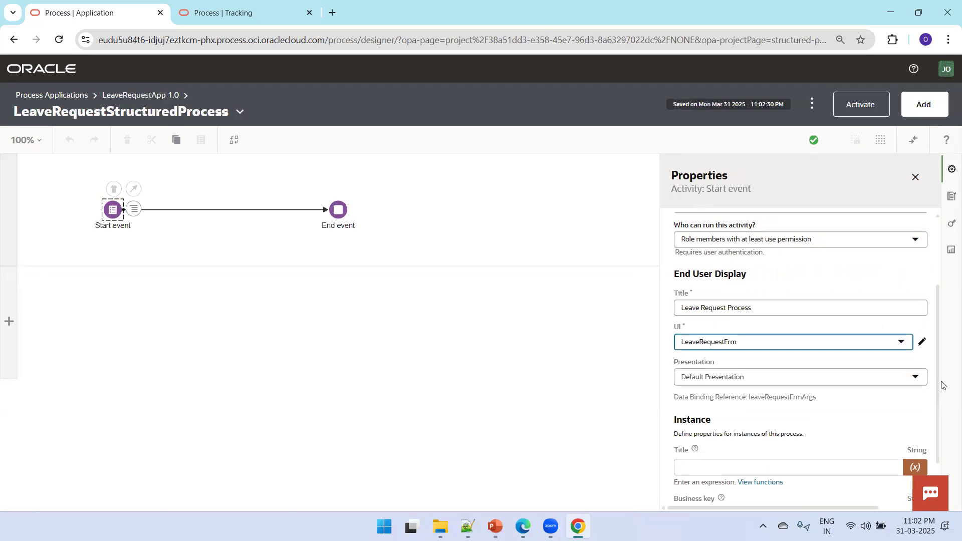
{"action": "left_click_drag", "start_coordinate": [941, 392], "coordinate": [934, 451]}
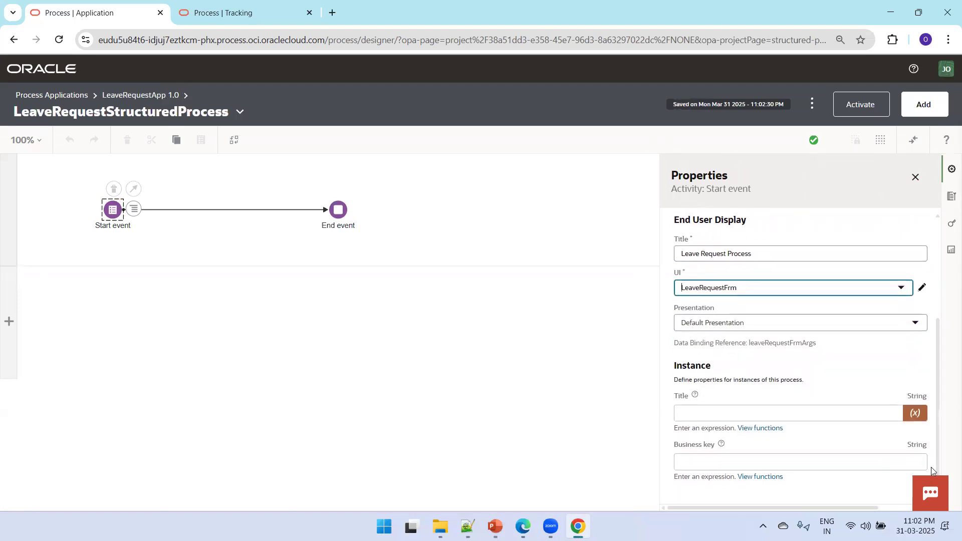
{"action": "left_click", "coordinate": [802, 410]}
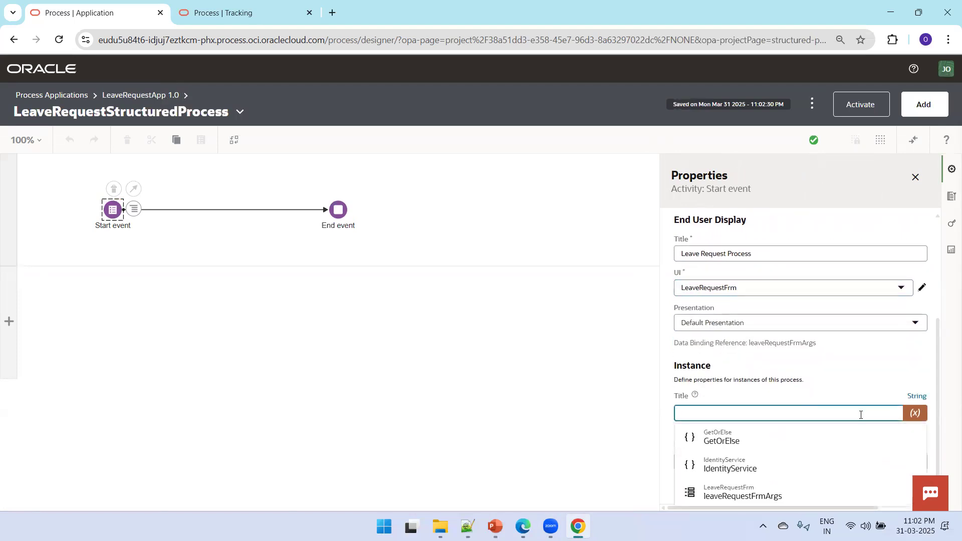
{"action": "left_click", "coordinate": [766, 498]}
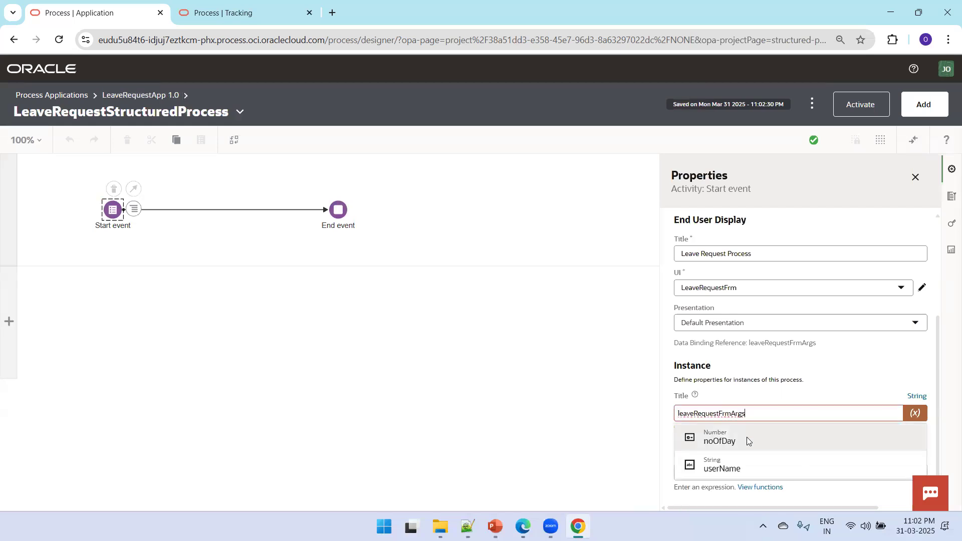
{"action": "left_click", "coordinate": [737, 467]}
{"action": "left_click", "coordinate": [601, 423]}
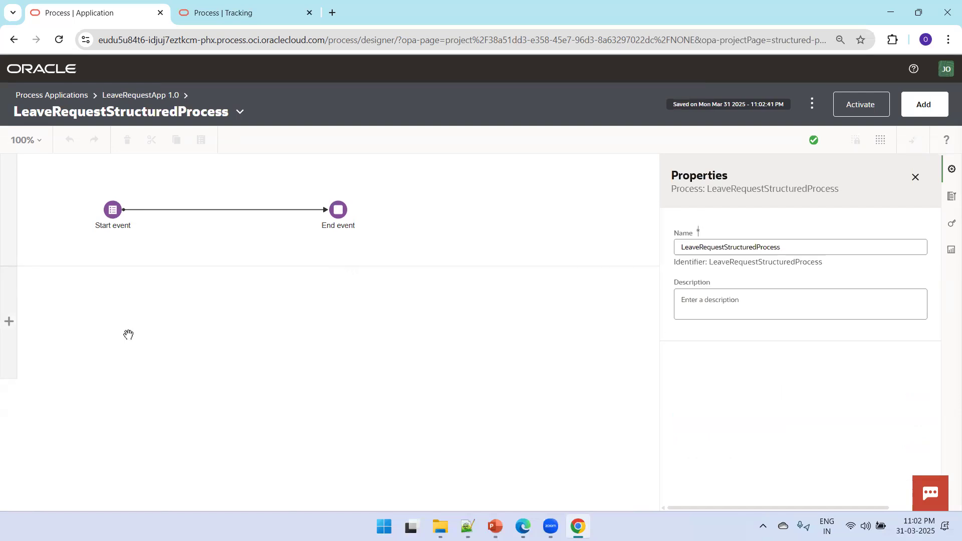
Check the lane's role, then return to LeaveRequestApp and filter to roles, showing only Process User
{"action": "left_click", "coordinate": [7, 206]}
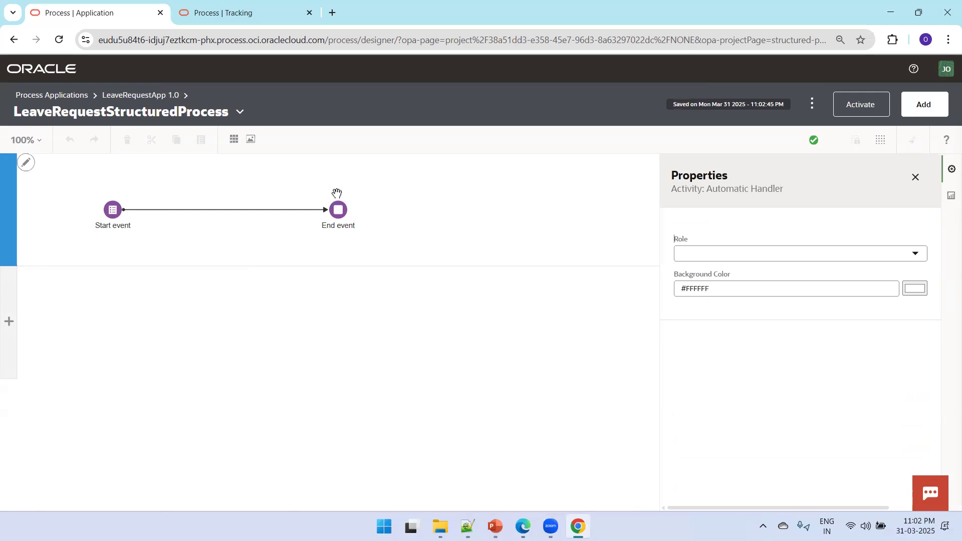
{"action": "left_click", "coordinate": [239, 115]}
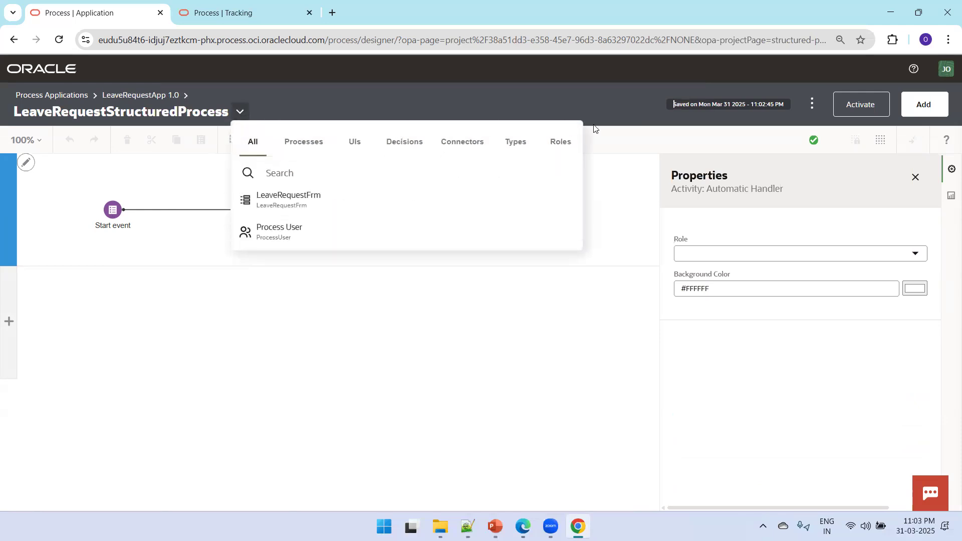
{"action": "left_click", "coordinate": [564, 142]}
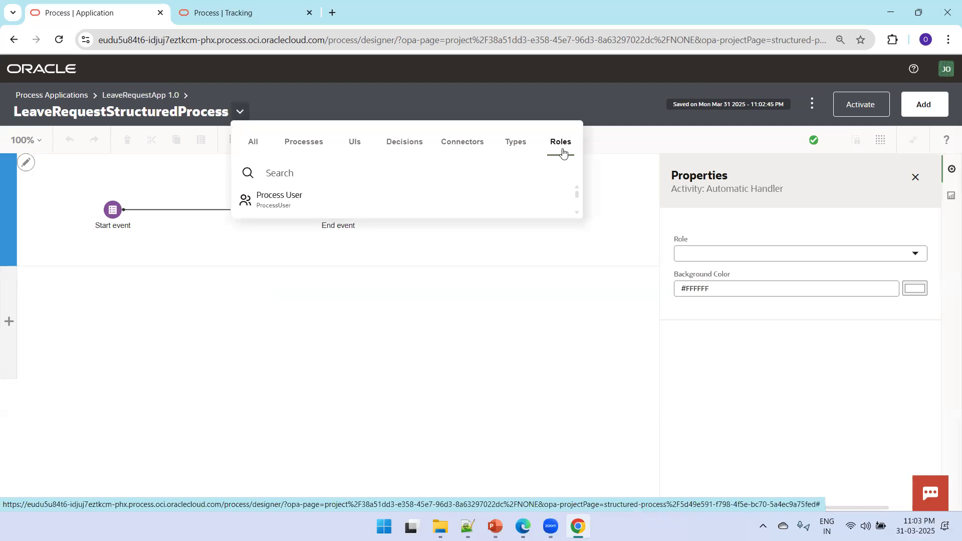
{"action": "left_click", "coordinate": [204, 172]}
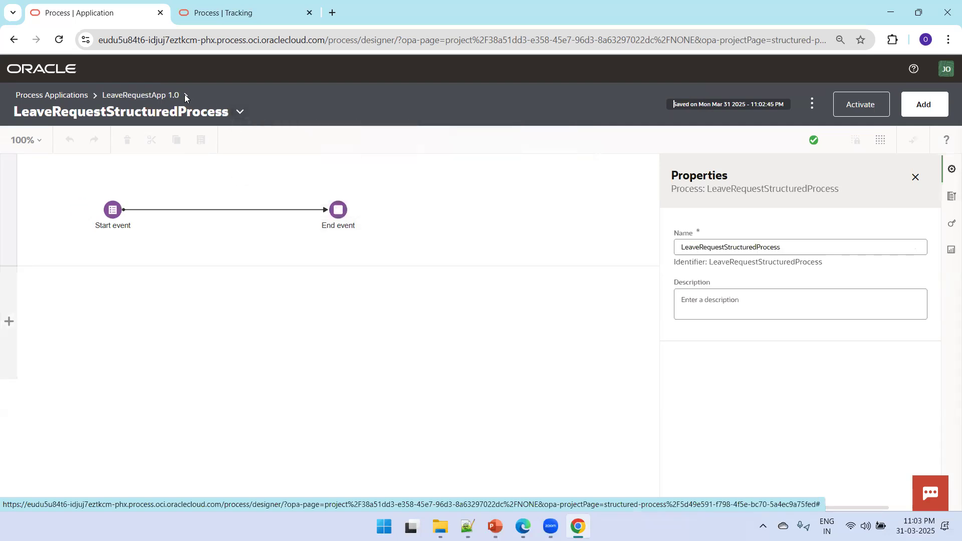
{"action": "left_click", "coordinate": [149, 96]}
{"action": "left_click", "coordinate": [548, 176]}
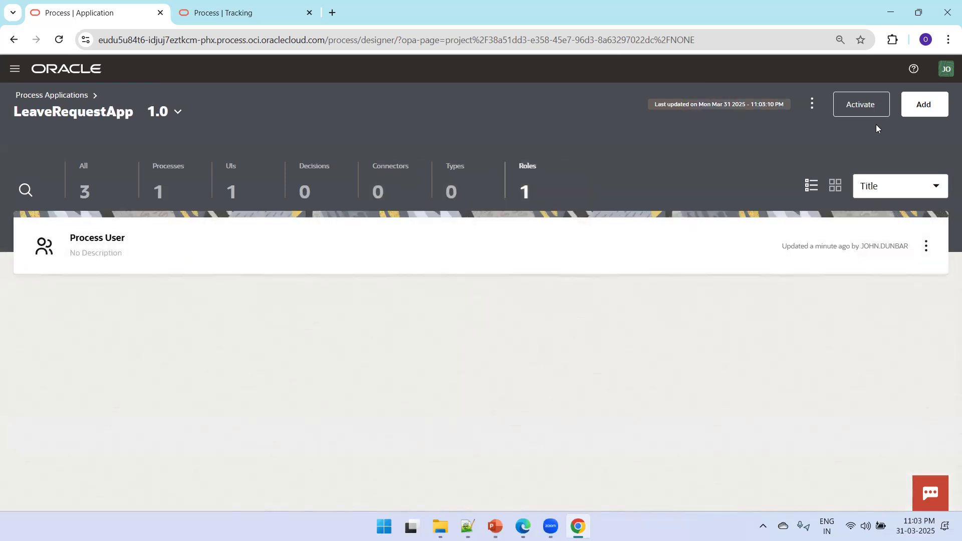
Create a new role named ManagerLeaveRequestApprover in LeaveRequestApp
{"action": "left_click", "coordinate": [926, 105]}
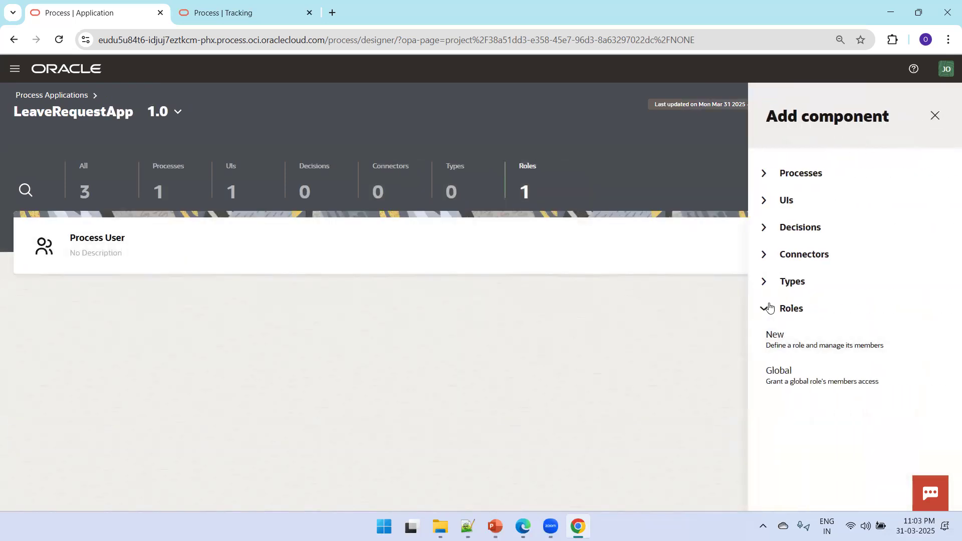
{"action": "left_click", "coordinate": [782, 346]}
{"action": "left_click", "coordinate": [822, 271]}
{"action": "type", "text": "ManagerLeaveRequestApprover"}
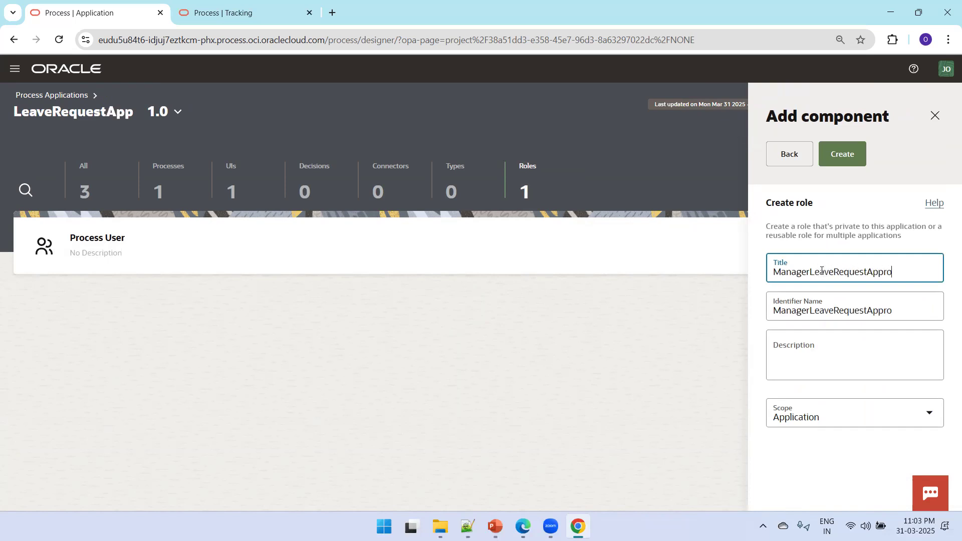
{"action": "left_click", "coordinate": [852, 160]}
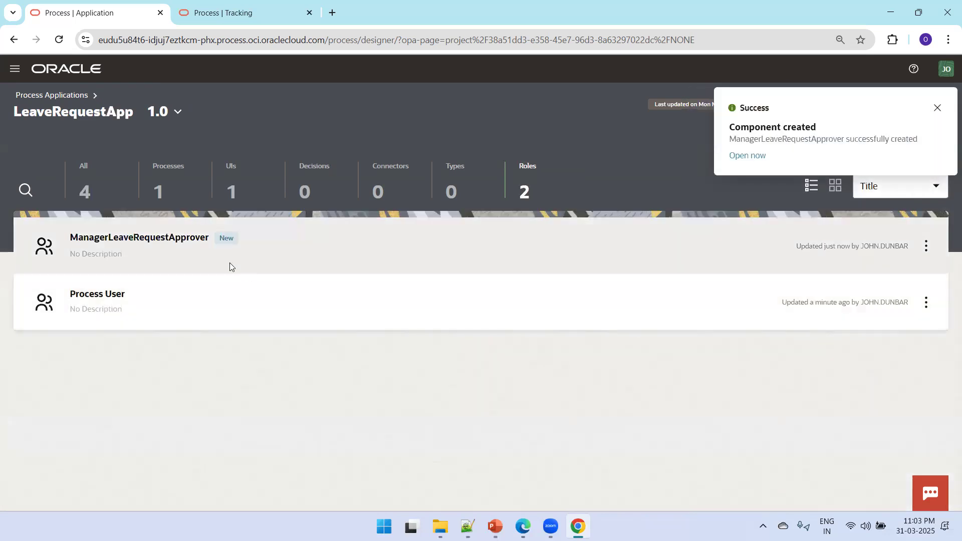
Add the searched user as a member of ManagerLeaveRequestApprover and return to LeaveRequestApp
{"action": "left_click", "coordinate": [216, 258]}
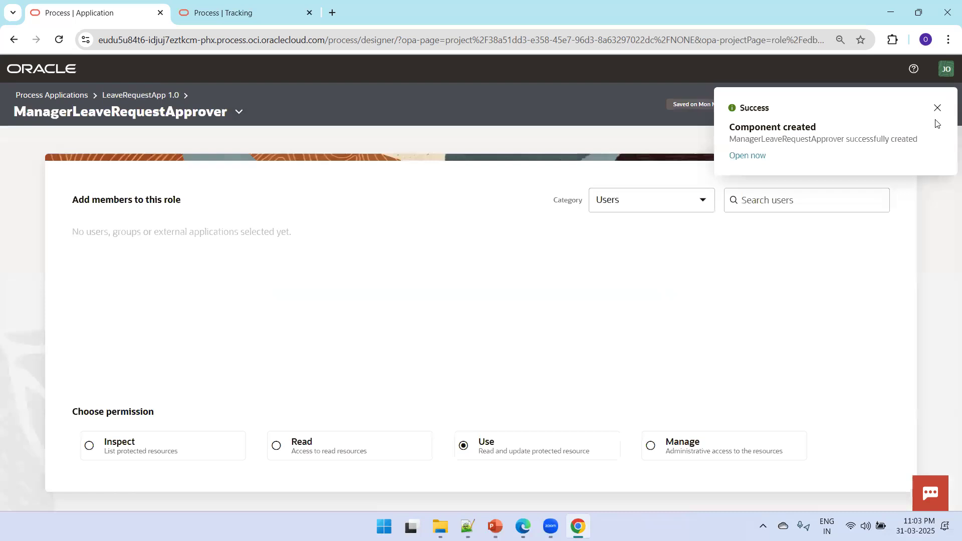
{"action": "left_click", "coordinate": [936, 109]}
{"action": "left_click", "coordinate": [769, 200]}
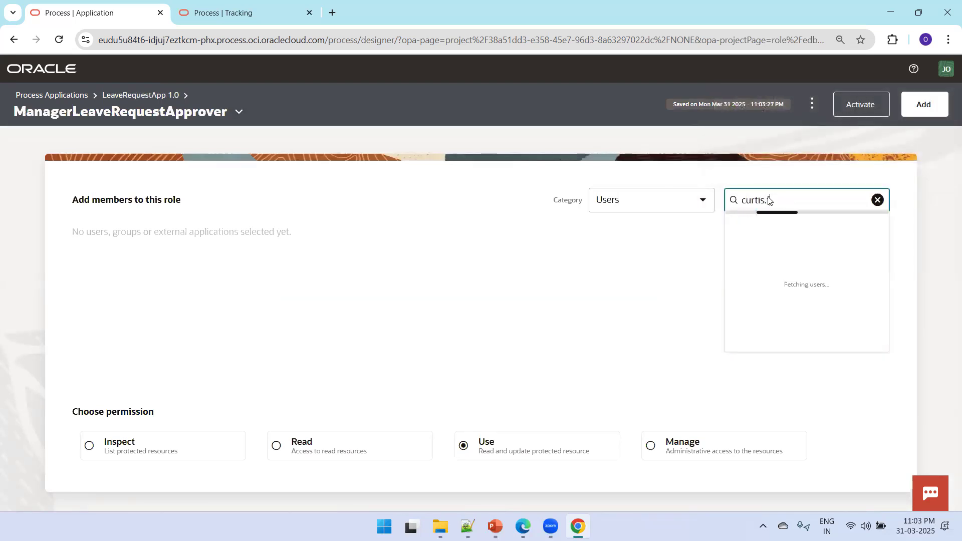
{"action": "left_click", "coordinate": [798, 232]}
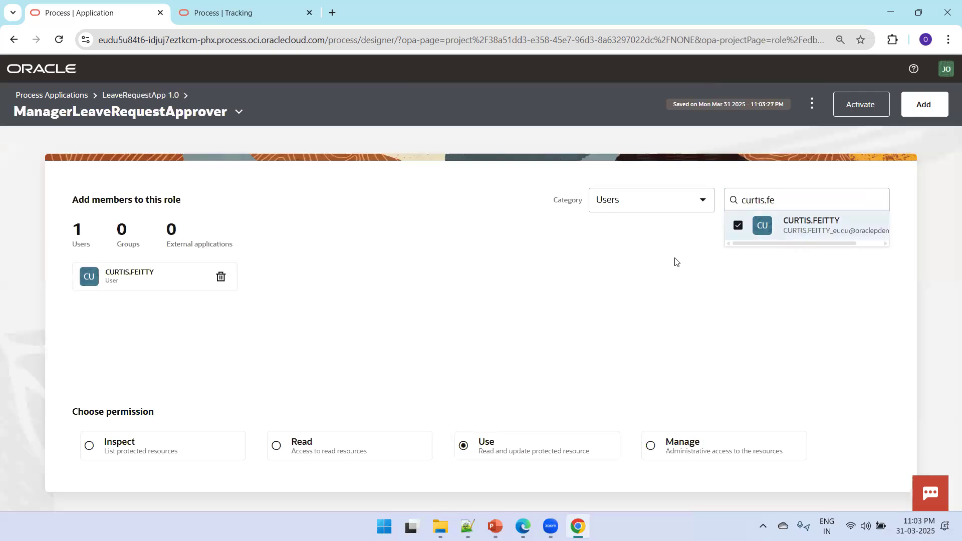
{"action": "left_click", "coordinate": [625, 273]}
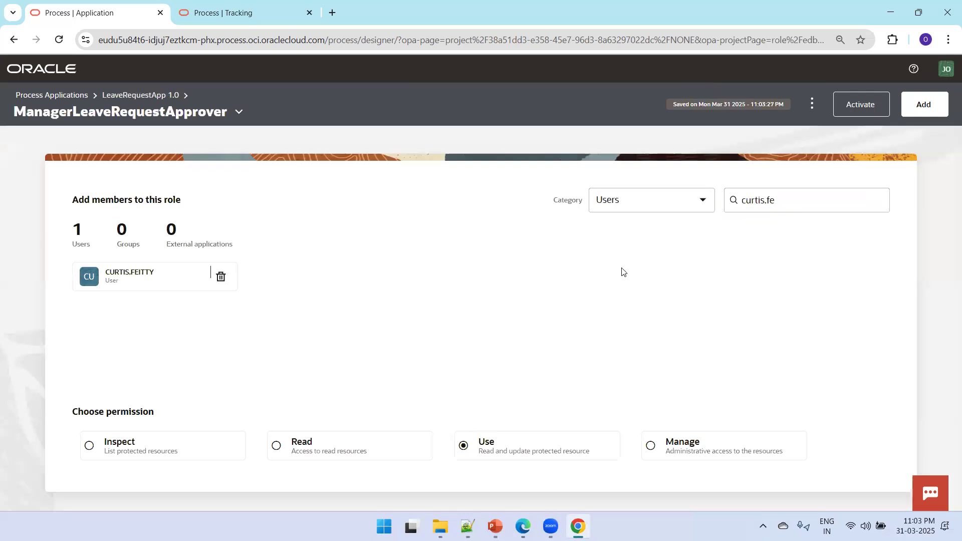
{"action": "left_click", "coordinate": [141, 96]}
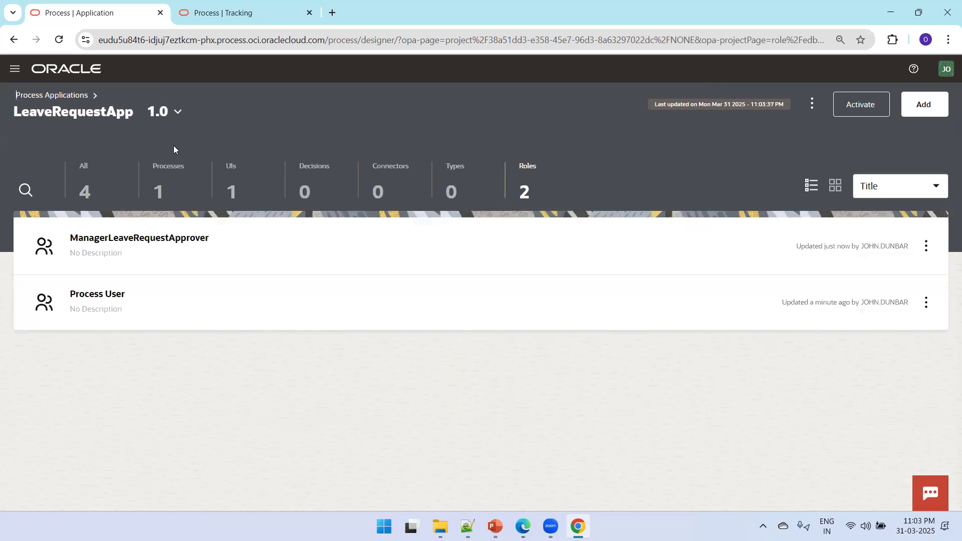
Open LeaveRequestStructuredProcess and drop a Human Approve task into a new lane
{"action": "left_click", "coordinate": [172, 180]}
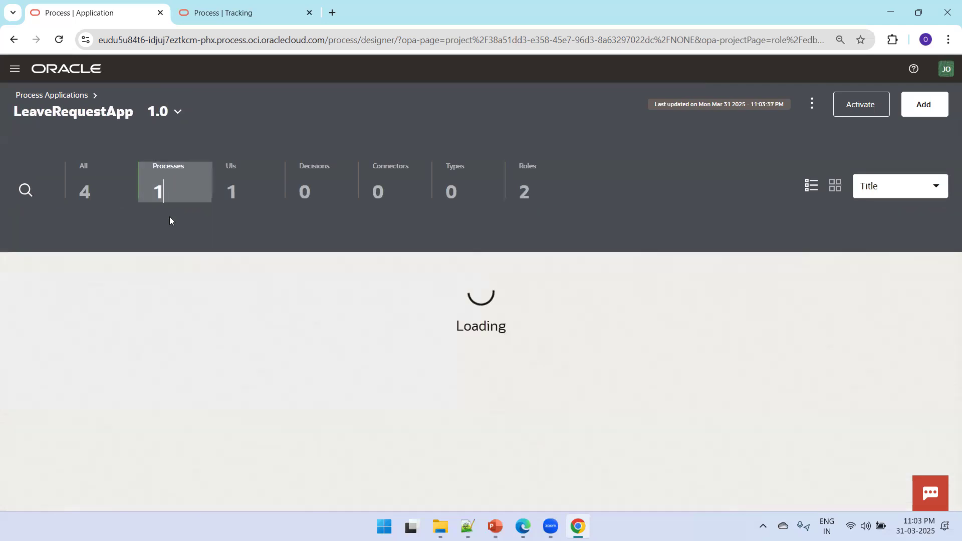
{"action": "left_click", "coordinate": [186, 250]}
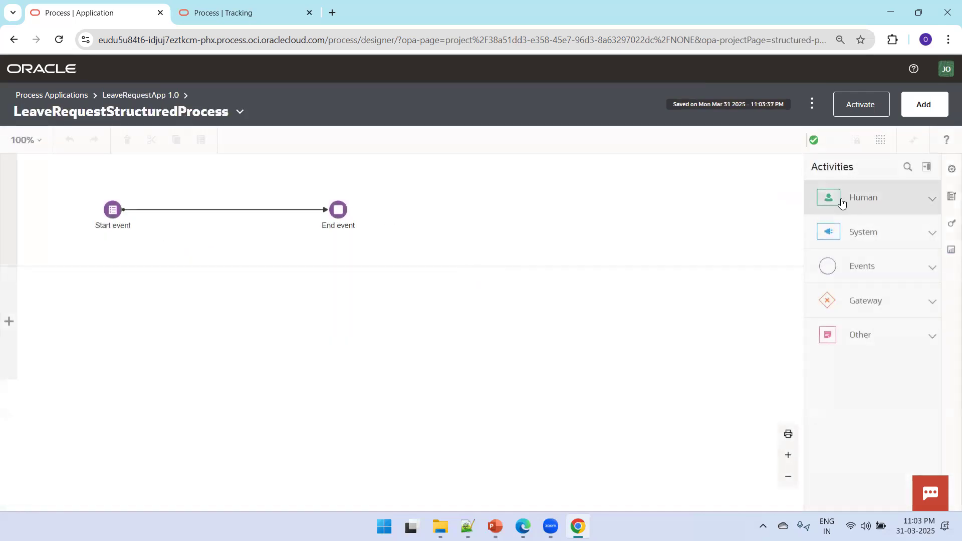
{"action": "left_click", "coordinate": [935, 198]}
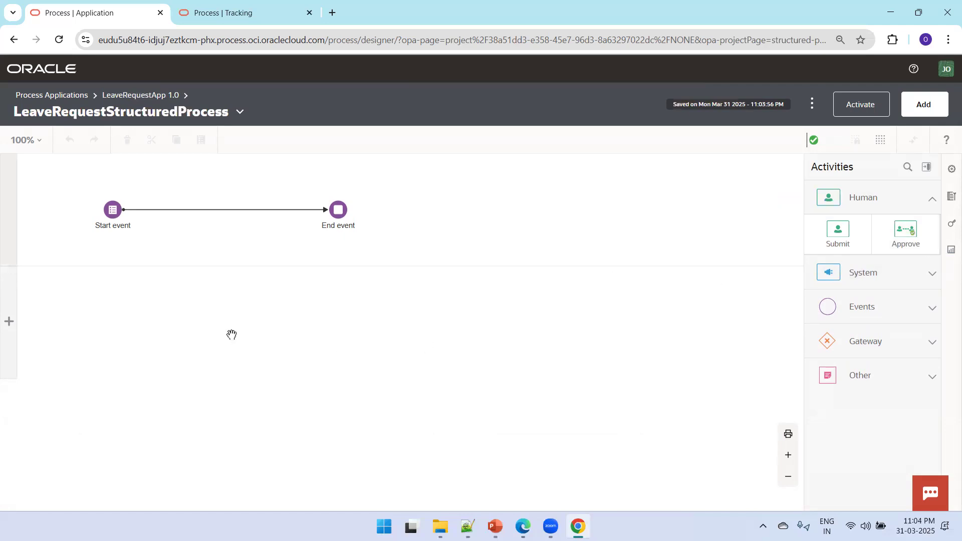
{"action": "left_click_drag", "start_coordinate": [905, 235], "coordinate": [237, 329]}
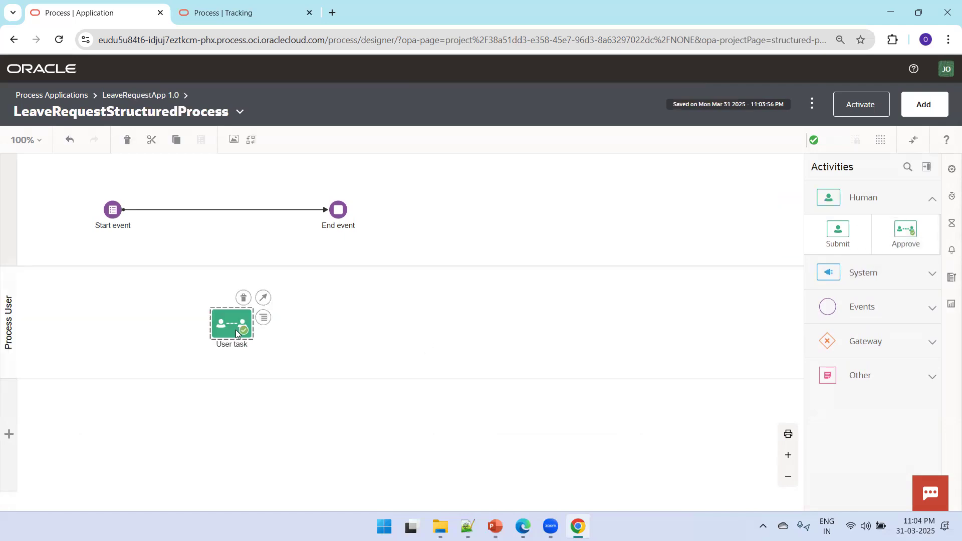
Assign the top lane to Process User and the second lane to ManagerLeaveRequestApprover
{"action": "left_click", "coordinate": [8, 222]}
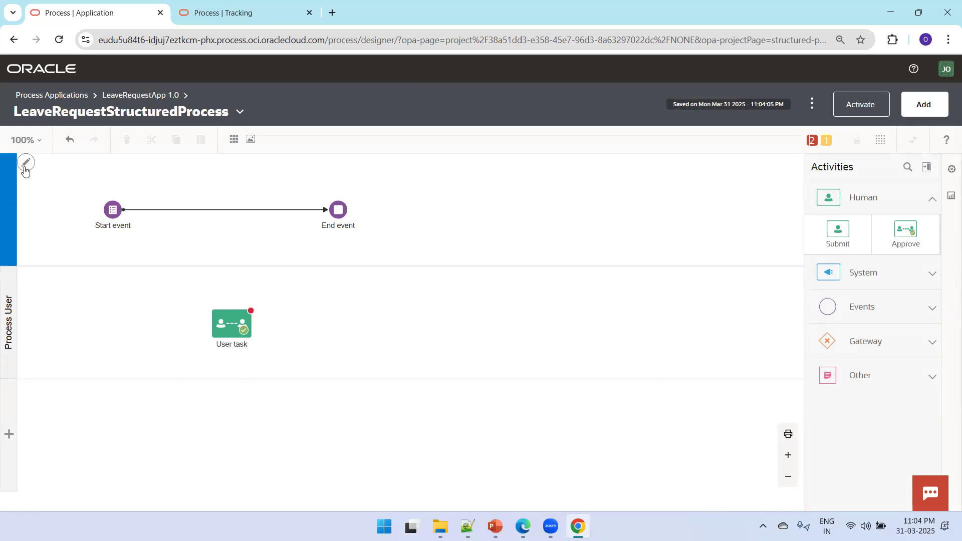
{"action": "left_click", "coordinate": [24, 170]}
{"action": "left_click", "coordinate": [743, 256]}
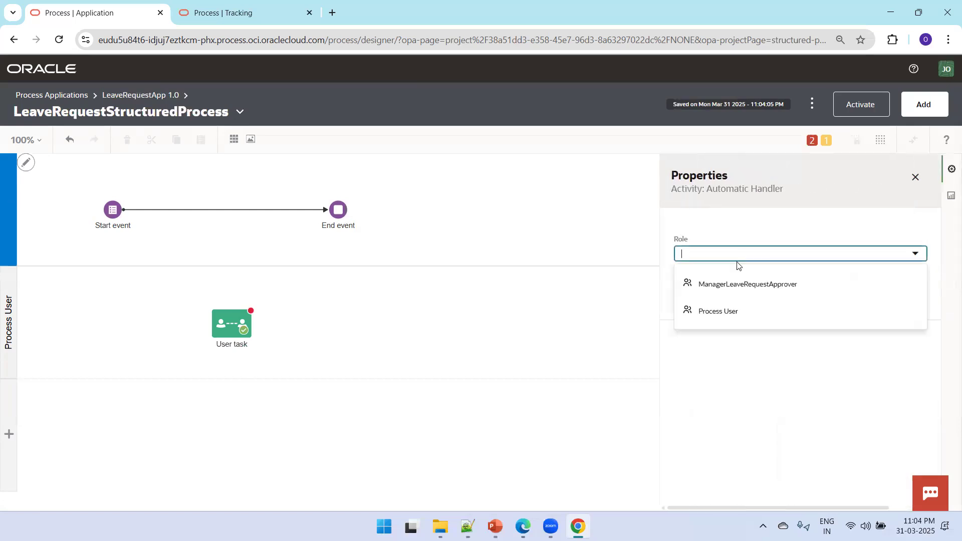
{"action": "left_click", "coordinate": [726, 311]}
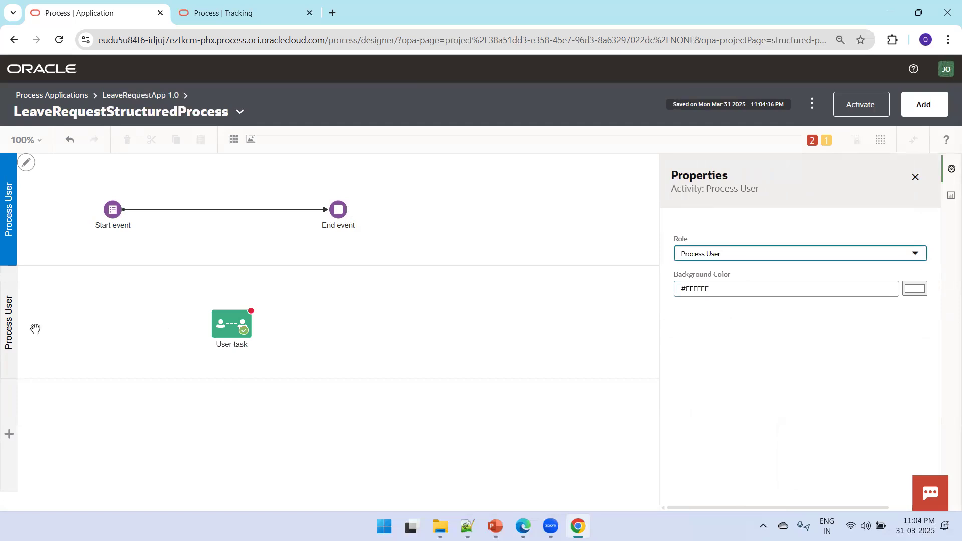
{"action": "left_click", "coordinate": [17, 333]}
{"action": "left_click", "coordinate": [750, 254]}
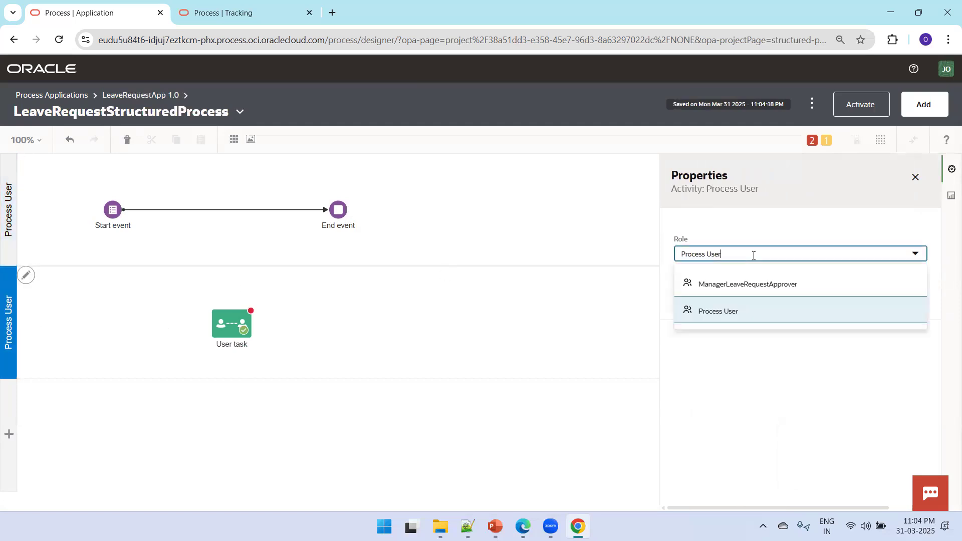
{"action": "left_click", "coordinate": [751, 281]}
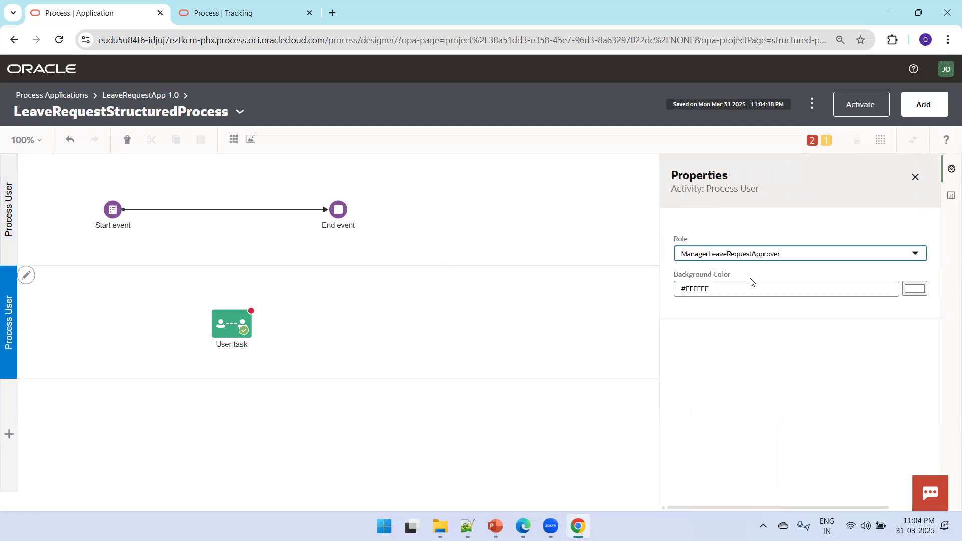
{"action": "left_click", "coordinate": [375, 311]}
{"action": "left_click", "coordinate": [242, 339]}
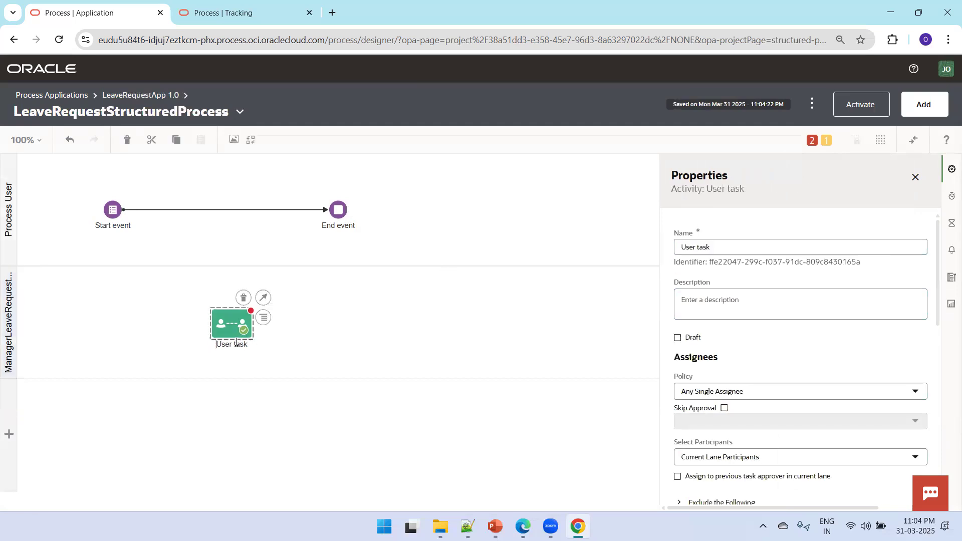
Rename the approval task to LeaveReqApproval
{"action": "left_click", "coordinate": [759, 252]}
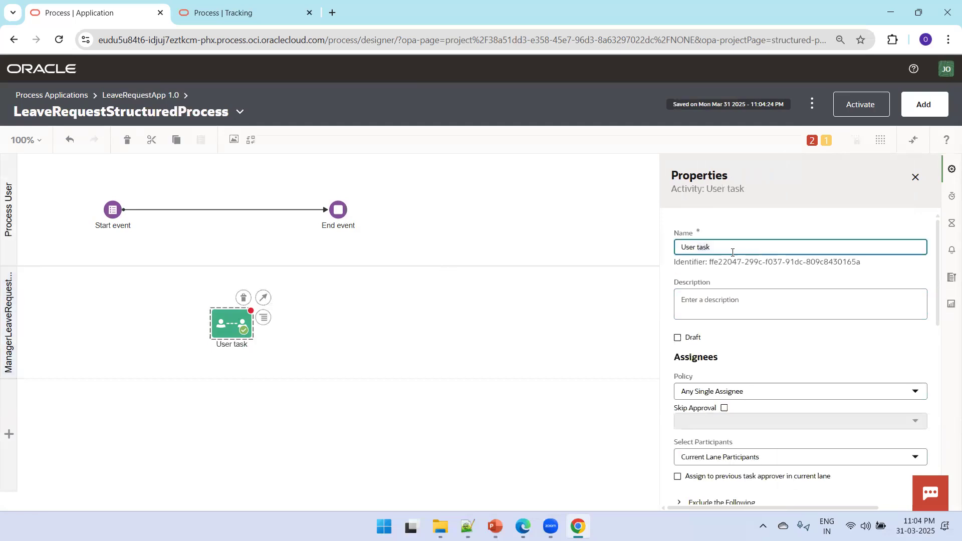
{"action": "key", "text": "ctrl+a"}
{"action": "type", "text": "Le"}
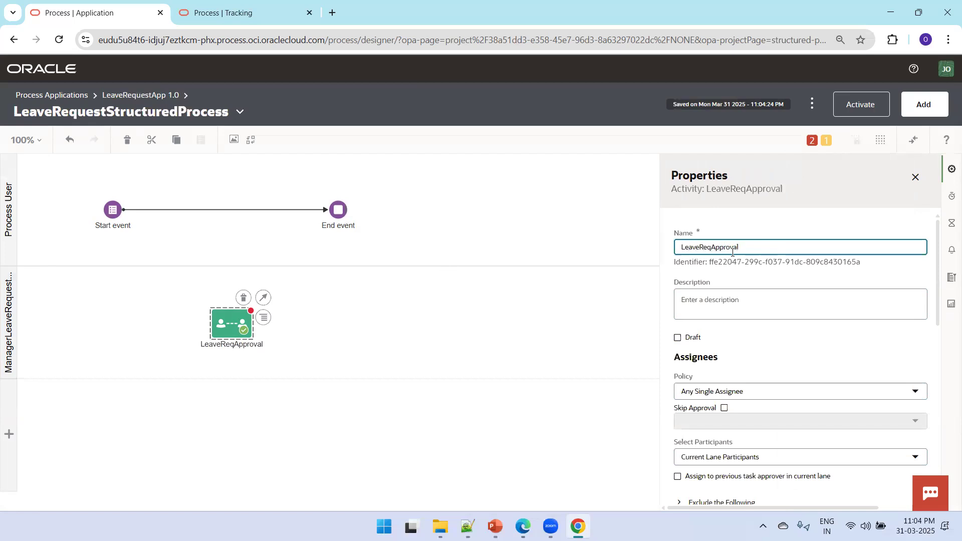
{"action": "left_click", "coordinate": [429, 316]}
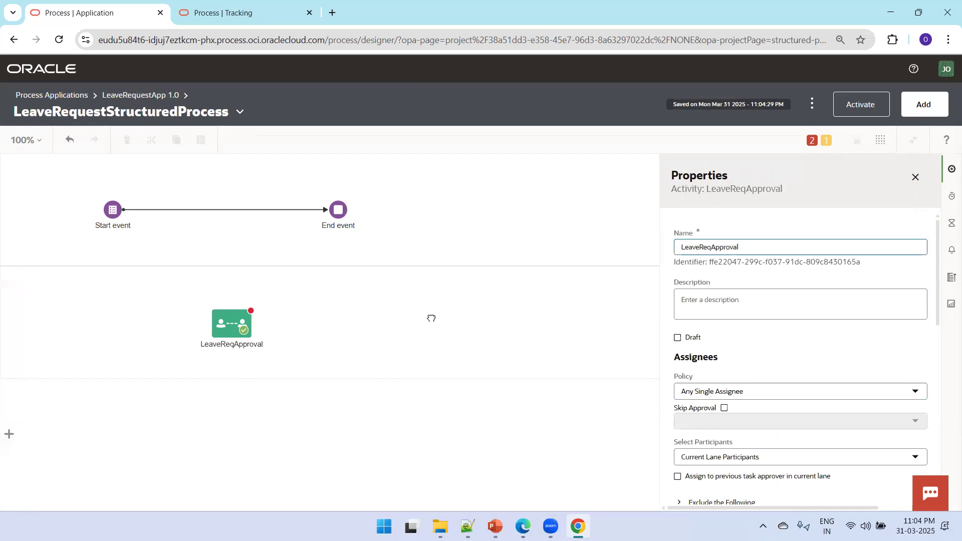
{"action": "left_click", "coordinate": [227, 327]}
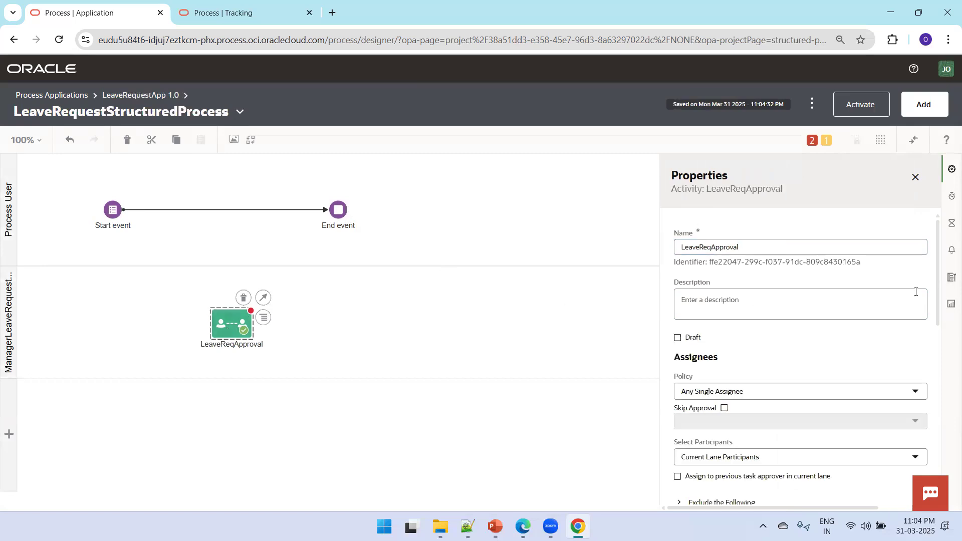
Give LeaveReqApproval the display title 'Leave Request Approval' and the LeaveRequestFrm form bound to process data
{"action": "left_click_drag", "start_coordinate": [935, 284], "coordinate": [934, 376]}
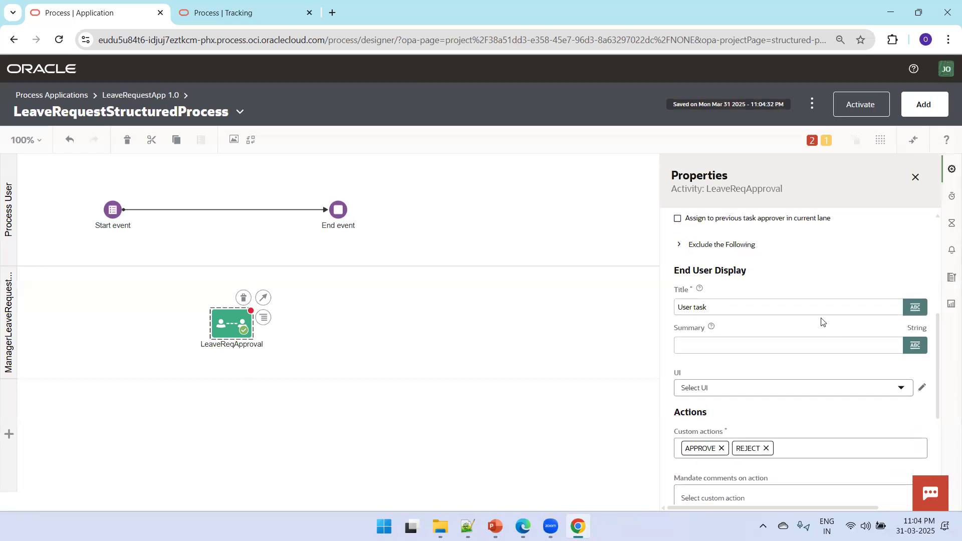
{"action": "left_click", "coordinate": [769, 310]}
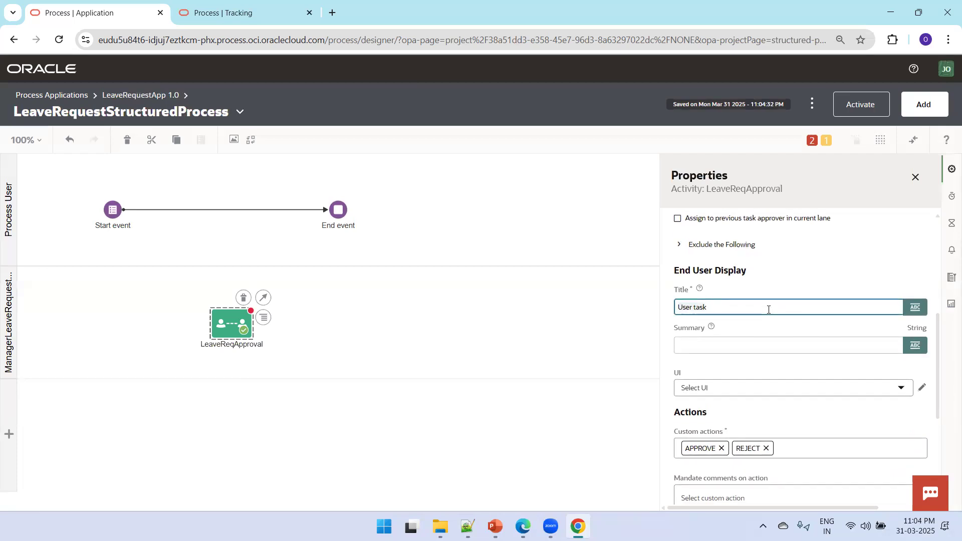
{"action": "key", "text": "ctrl+a"}
{"action": "type", "text": "Kea"}
{"action": "key", "text": "BackSpace"}
{"action": "key", "text": "BackSpace"}
{"action": "key", "text": "BackSpace"}
{"action": "left_click", "coordinate": [732, 389]}
{"action": "left_click", "coordinate": [722, 461]}
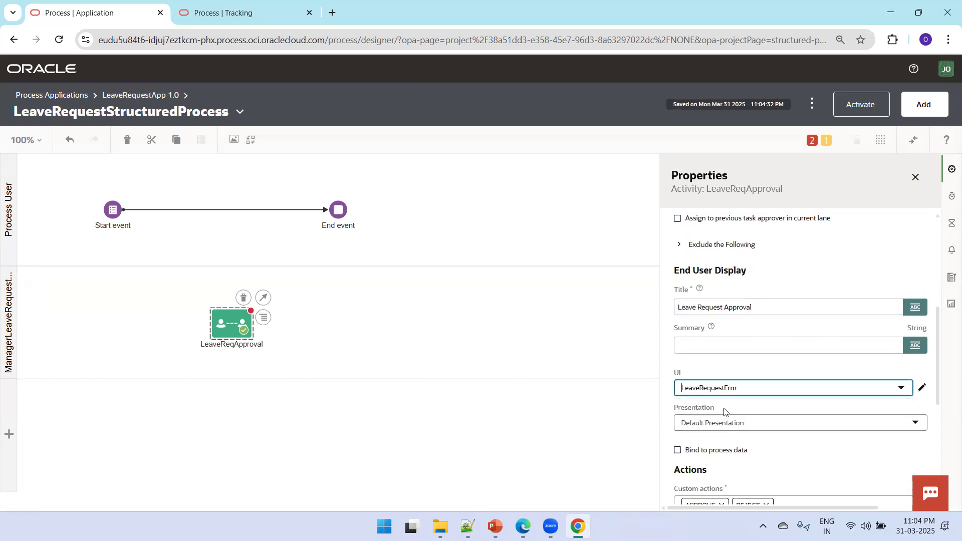
{"action": "left_click", "coordinate": [678, 450]}
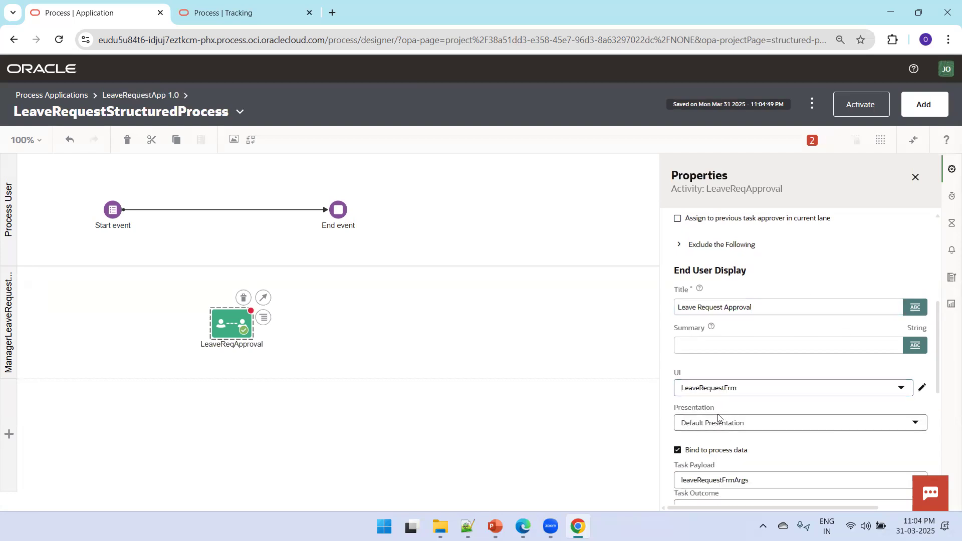
{"action": "left_click_drag", "start_coordinate": [941, 335], "coordinate": [941, 475]}
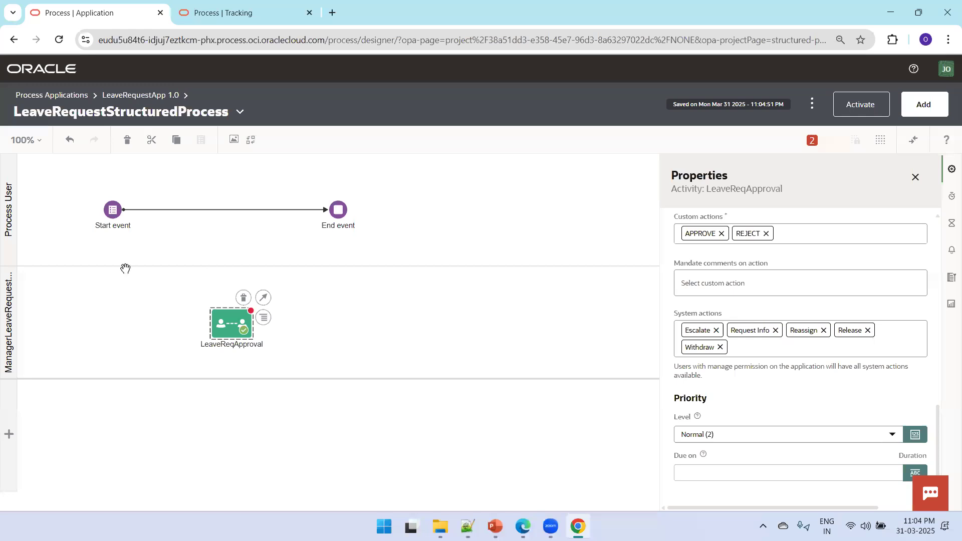
{"action": "left_click", "coordinate": [184, 216]}
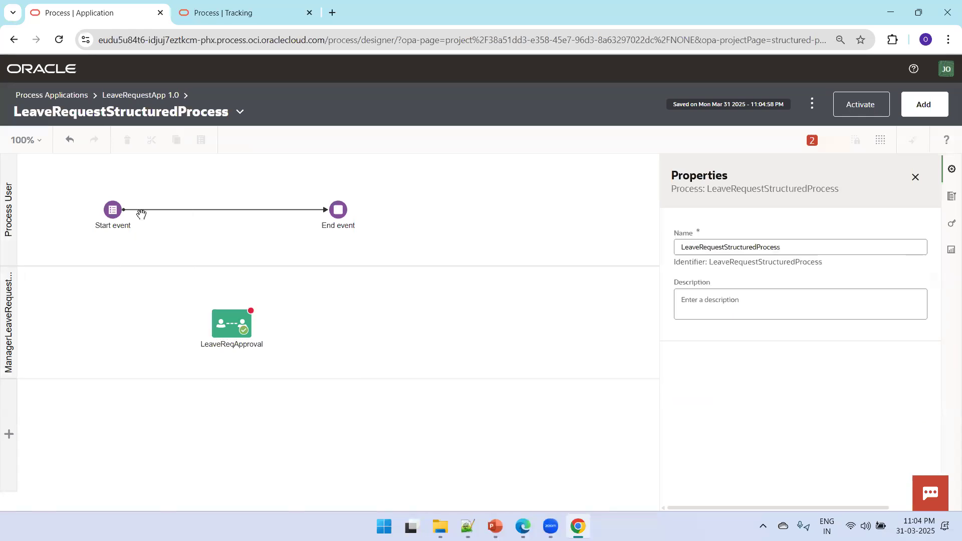
Reroute the Start event's flow into LeaveReqApproval and move the End event further right
{"action": "left_click_drag", "start_coordinate": [325, 212], "coordinate": [210, 324]}
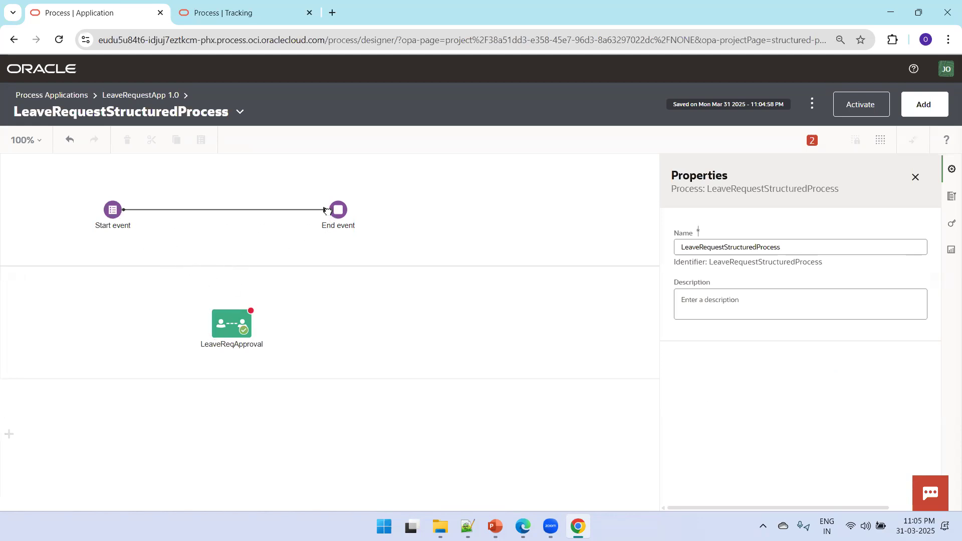
{"action": "left_click_drag", "start_coordinate": [327, 210], "coordinate": [114, 346]}
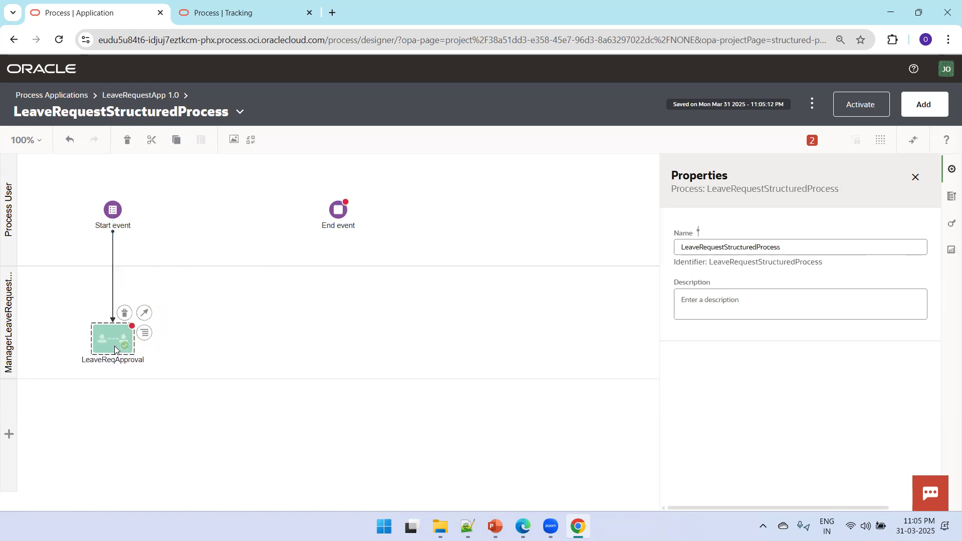
{"action": "left_click", "coordinate": [183, 342]}
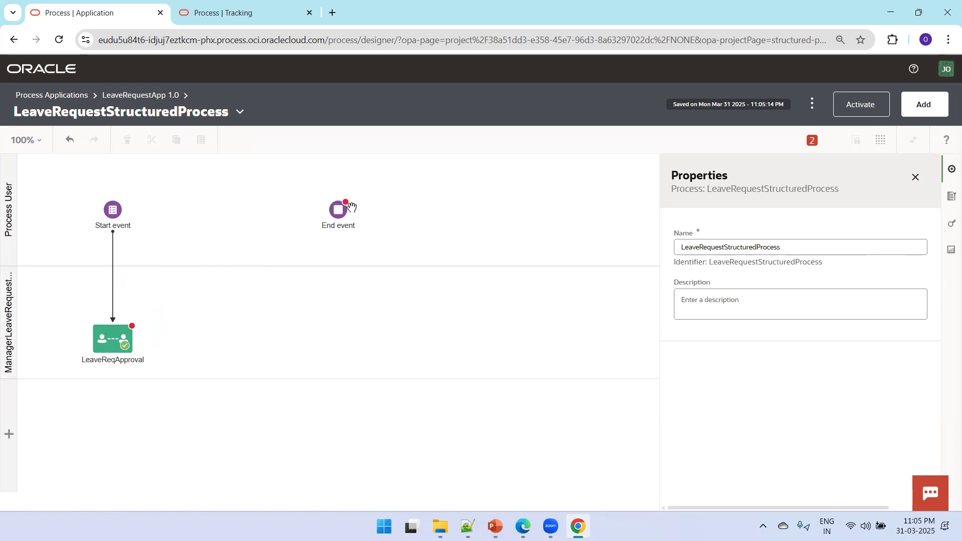
{"action": "left_click_drag", "start_coordinate": [337, 215], "coordinate": [446, 215]}
{"action": "left_click", "coordinate": [386, 246]}
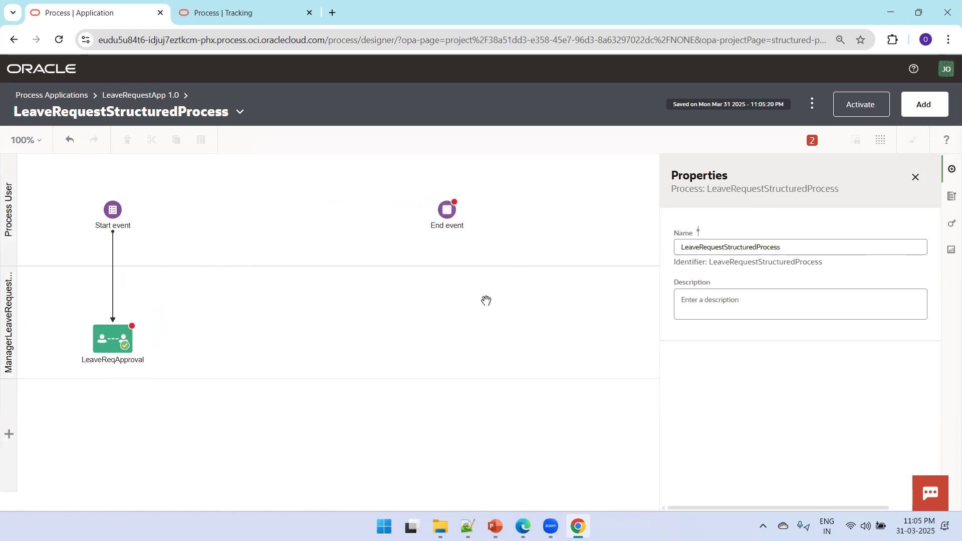
Place a System Notify activity in the Process User lane, shifting the End event right
{"action": "left_click", "coordinate": [916, 177]}
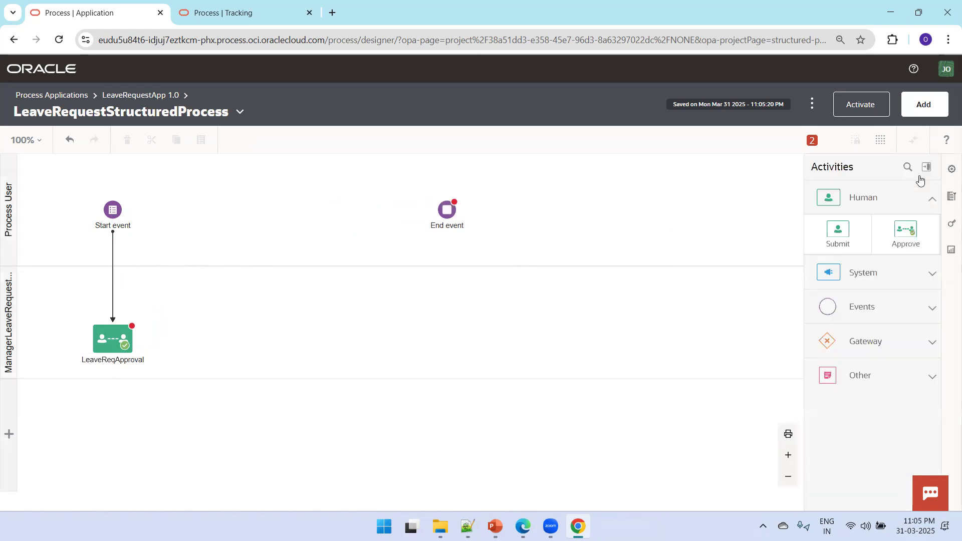
{"action": "left_click", "coordinate": [911, 280]}
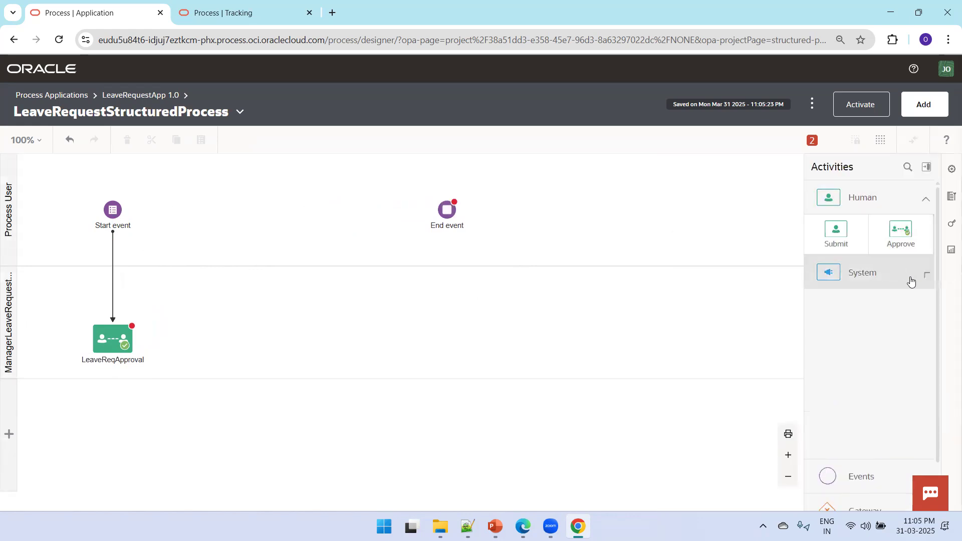
{"action": "scroll", "coordinate": [920, 337], "scroll_direction": "down", "scroll_amount": 2}
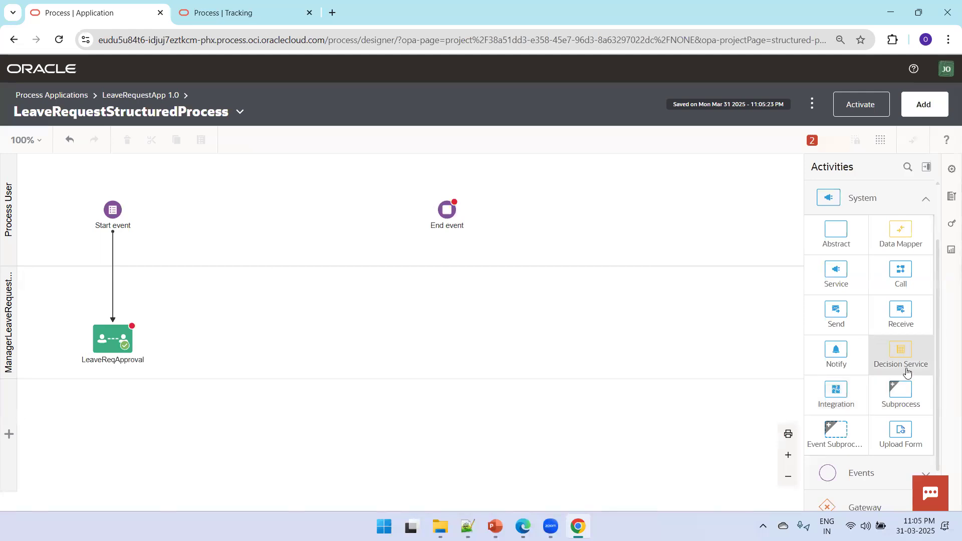
{"action": "left_click_drag", "start_coordinate": [844, 353], "coordinate": [322, 210]}
{"action": "left_click_drag", "start_coordinate": [447, 217], "coordinate": [535, 216]}
{"action": "left_click_drag", "start_coordinate": [328, 214], "coordinate": [352, 215]}
{"action": "left_click", "coordinate": [269, 348]}
Connect LeaveReqApproval to the Notification task and the Notification task to End, then open its properties
{"action": "left_click", "coordinate": [132, 338]}
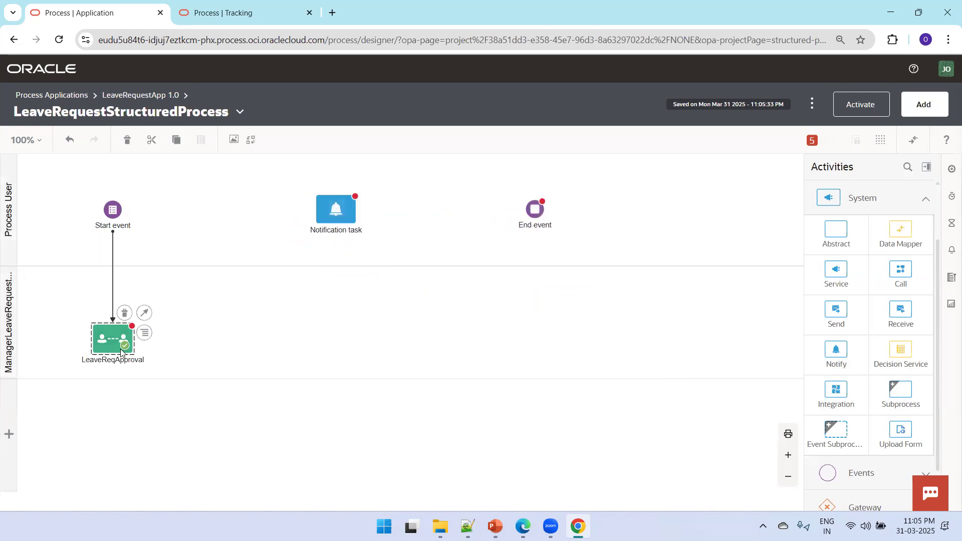
{"action": "left_click_drag", "start_coordinate": [144, 315], "coordinate": [336, 213]}
{"action": "left_click", "coordinate": [347, 216]}
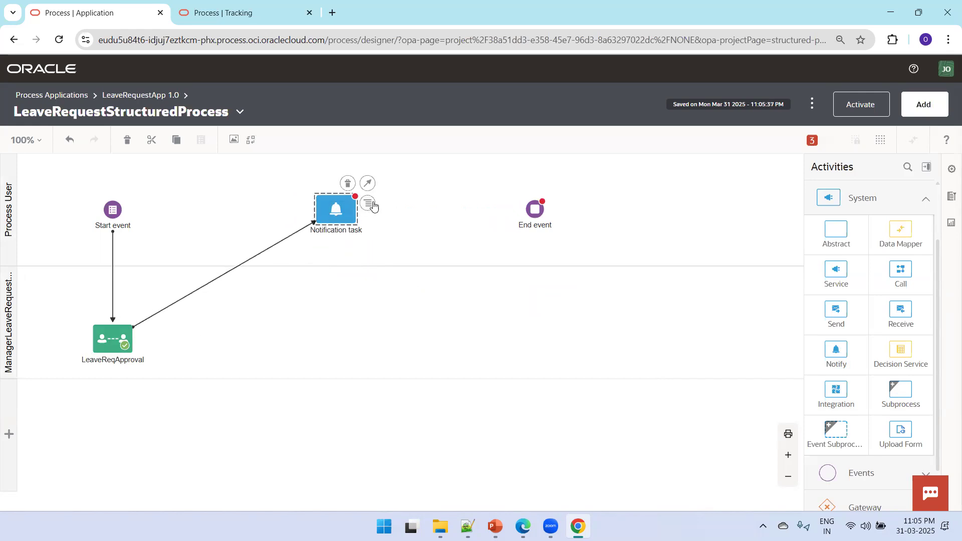
{"action": "left_click_drag", "start_coordinate": [371, 186], "coordinate": [535, 210]}
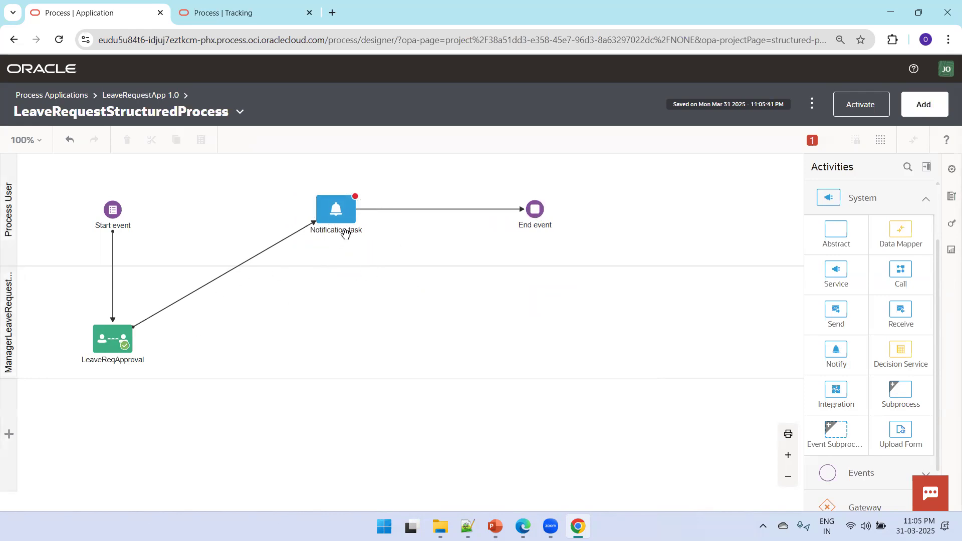
{"action": "left_click", "coordinate": [368, 203]}
{"action": "left_click", "coordinate": [386, 222]}
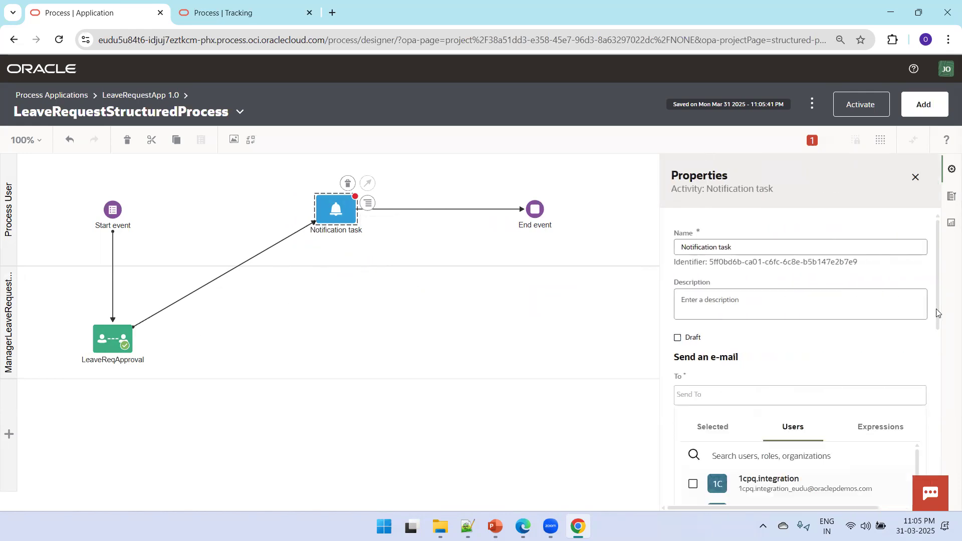
Set the e-mail's To recipient to the searched user
{"action": "scroll", "coordinate": [937, 313], "scroll_direction": "down", "scroll_amount": 3}
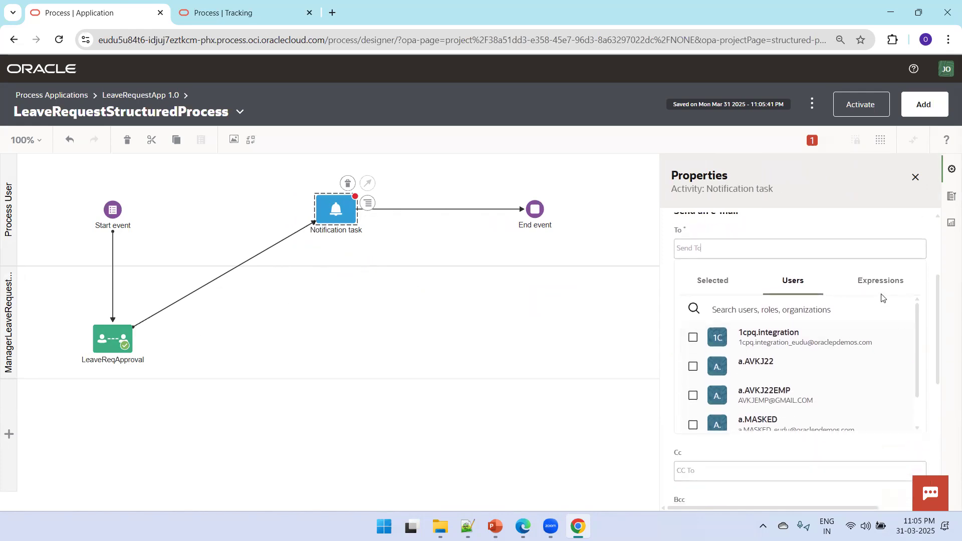
{"action": "left_click", "coordinate": [878, 281]}
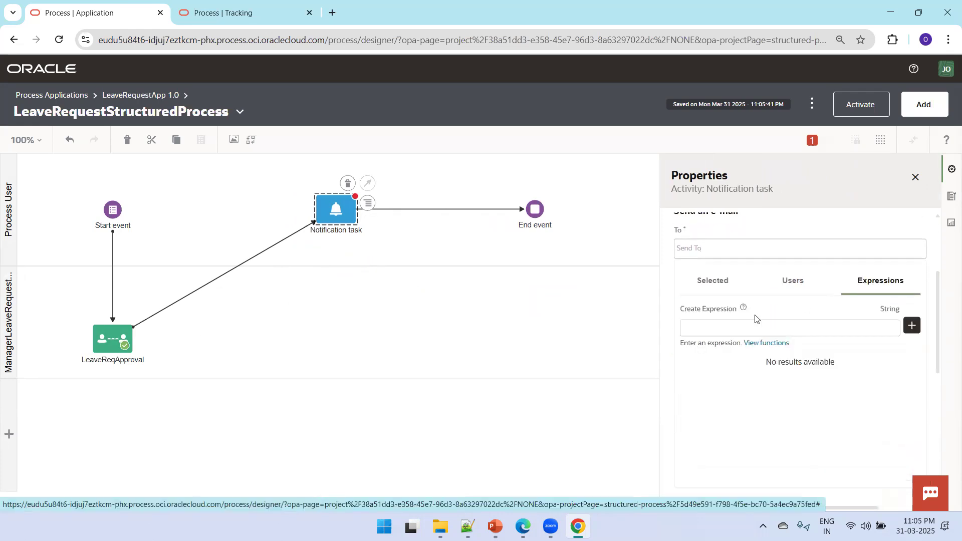
{"action": "left_click", "coordinate": [791, 286]}
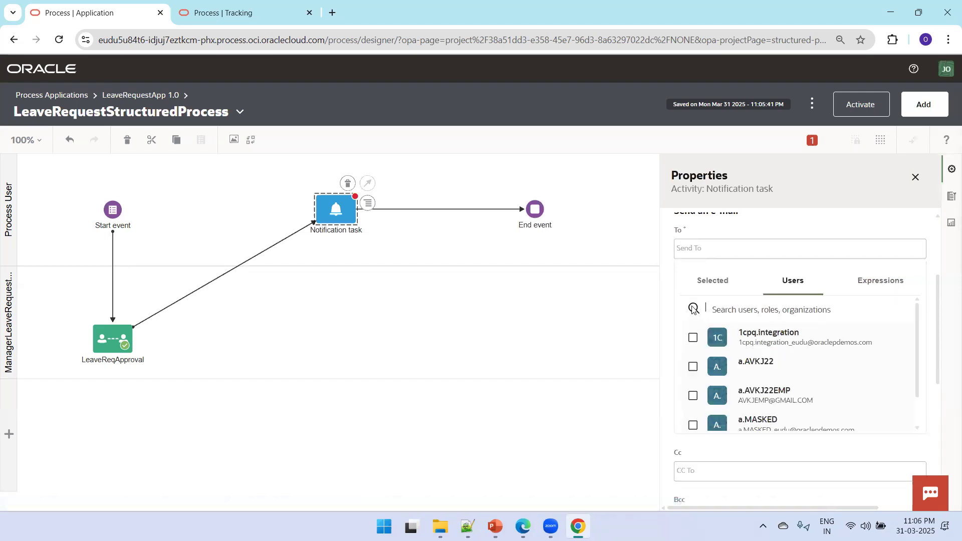
{"action": "left_click", "coordinate": [736, 310]}
{"action": "type", "text": "joh"}
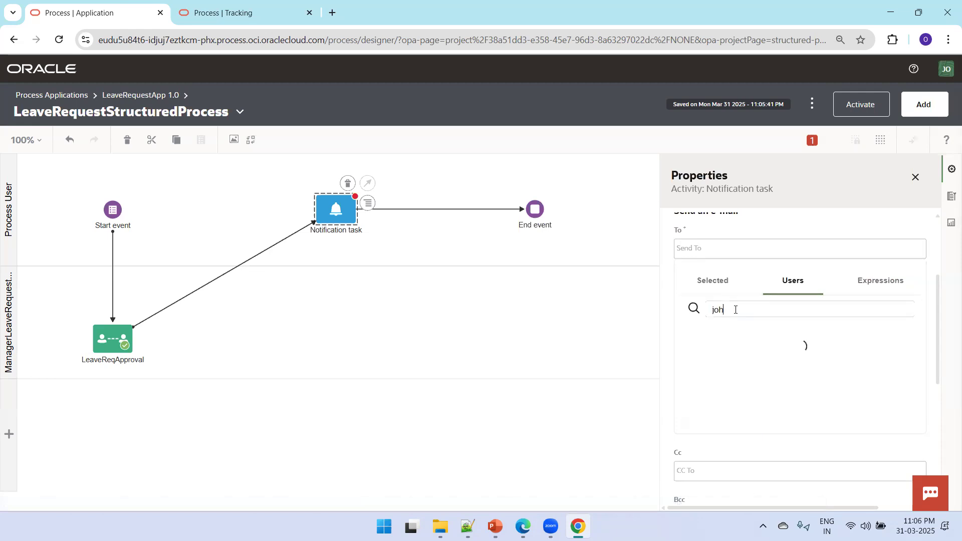
{"action": "type", "text": "n.d"}
{"action": "left_click", "coordinate": [693, 338]}
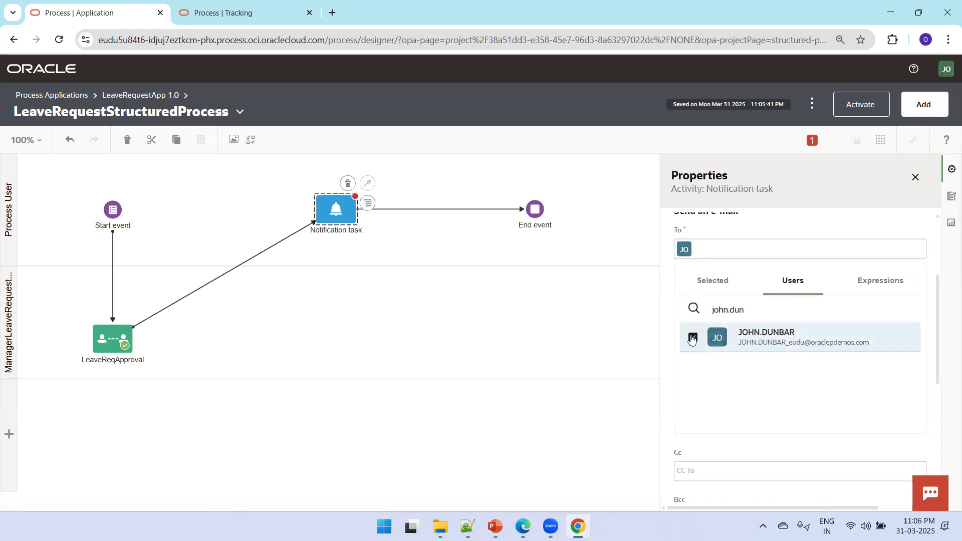
{"action": "left_click", "coordinate": [637, 311]}
Enter the leave request approval status subject, correcting the misspelling to 'Request'
{"action": "left_click", "coordinate": [785, 244]}
{"action": "left_click", "coordinate": [803, 292]}
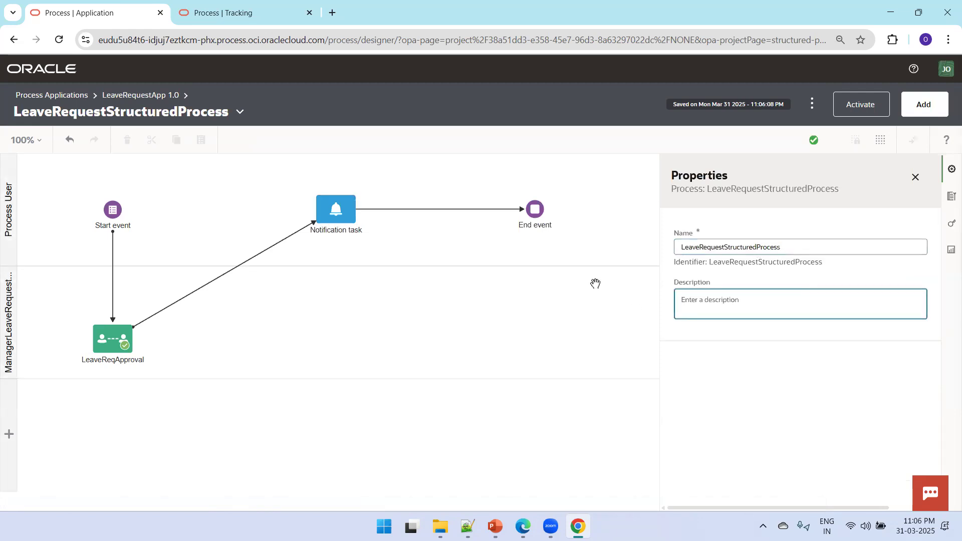
{"action": "left_click", "coordinate": [334, 219]}
{"action": "left_click", "coordinate": [368, 203]}
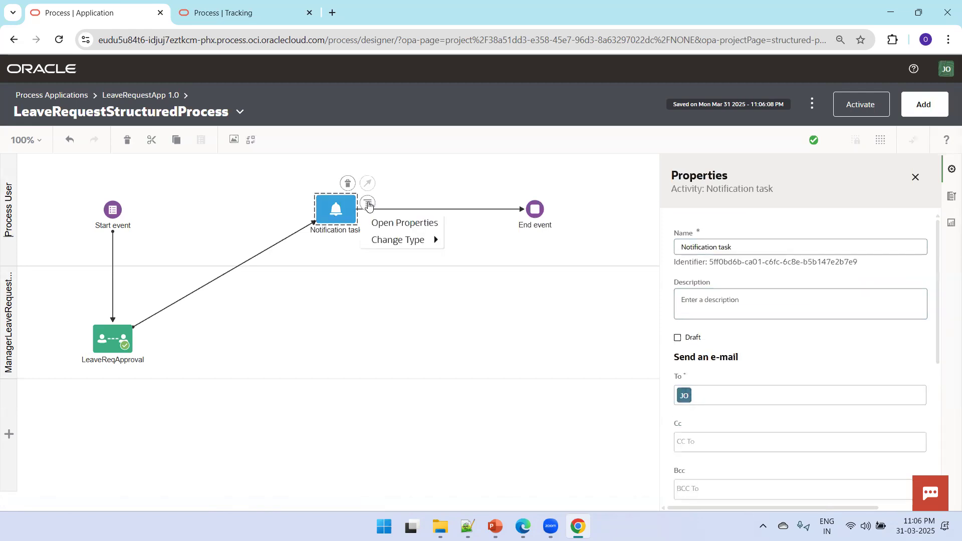
{"action": "left_click", "coordinate": [382, 221]}
{"action": "left_click_drag", "start_coordinate": [945, 311], "coordinate": [945, 454]}
{"action": "left_click", "coordinate": [754, 325]}
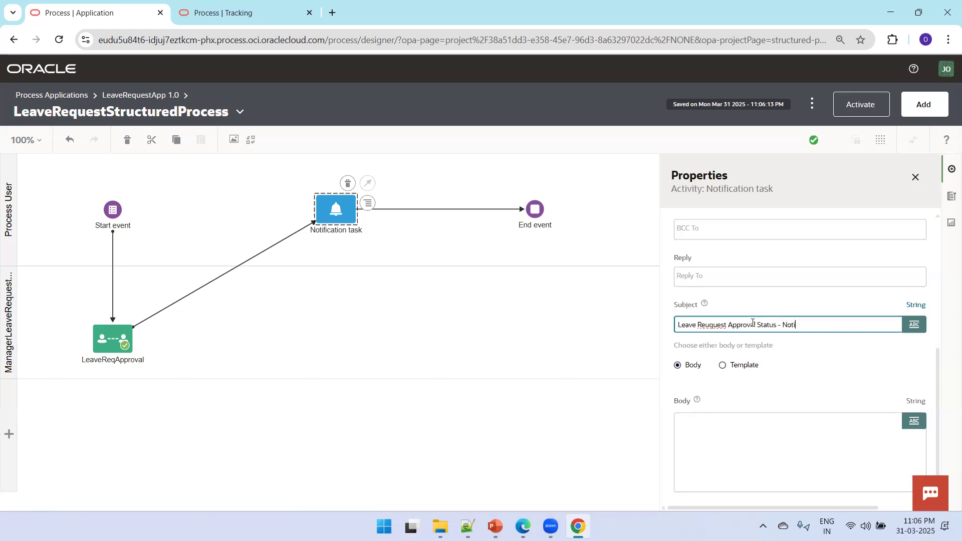
{"action": "right_click", "coordinate": [713, 324]}
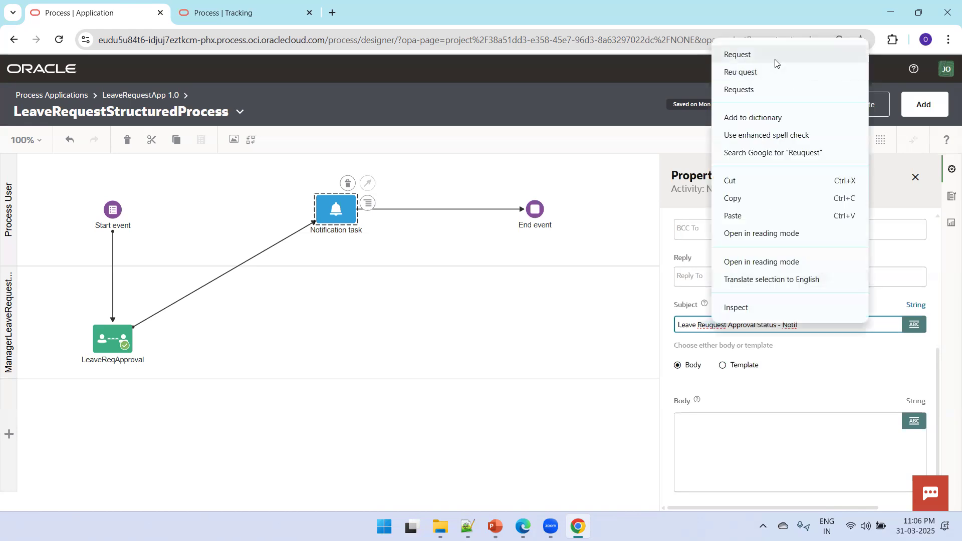
{"action": "left_click", "coordinate": [775, 57]}
Make the e-mail body an expression that inserts taskOutcomeDataObject
{"action": "left_click", "coordinate": [776, 428]}
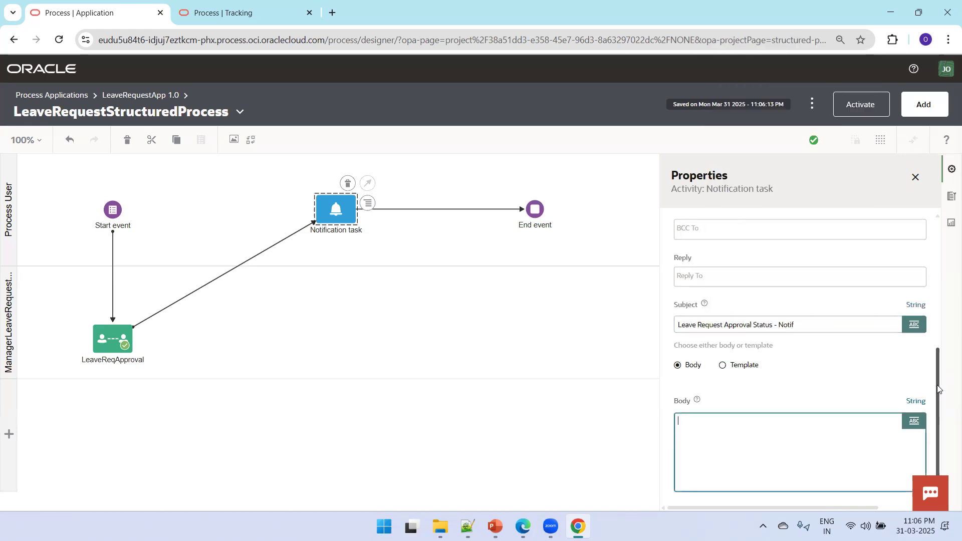
{"action": "scroll", "coordinate": [944, 479], "scroll_direction": "down", "scroll_amount": 1}
{"action": "left_click", "coordinate": [915, 412]}
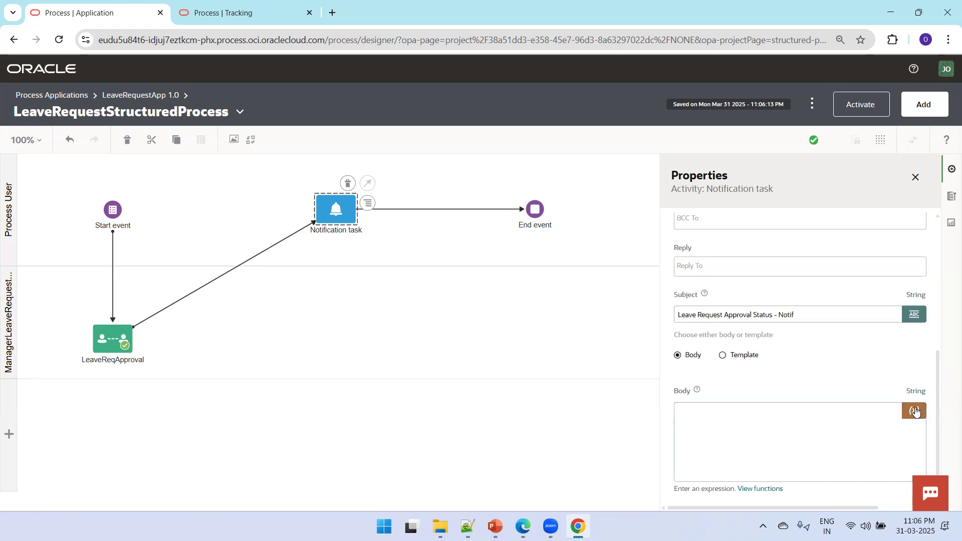
{"action": "left_click", "coordinate": [790, 439]}
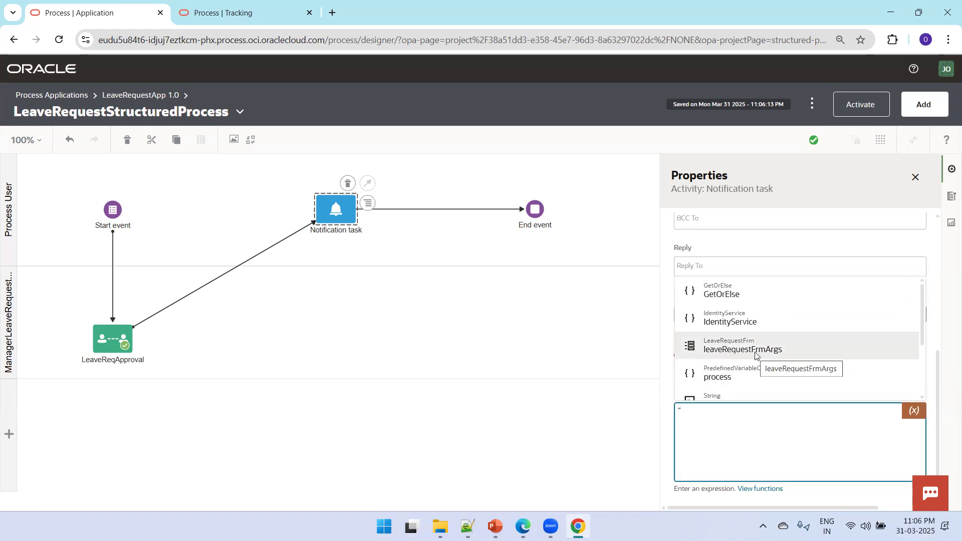
{"action": "left_click", "coordinate": [921, 354]}
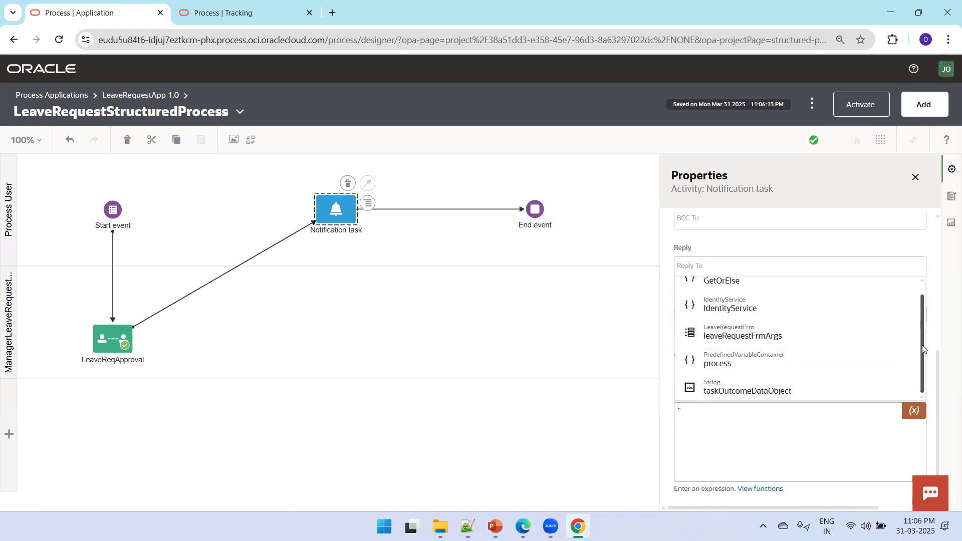
{"action": "left_click", "coordinate": [749, 389]}
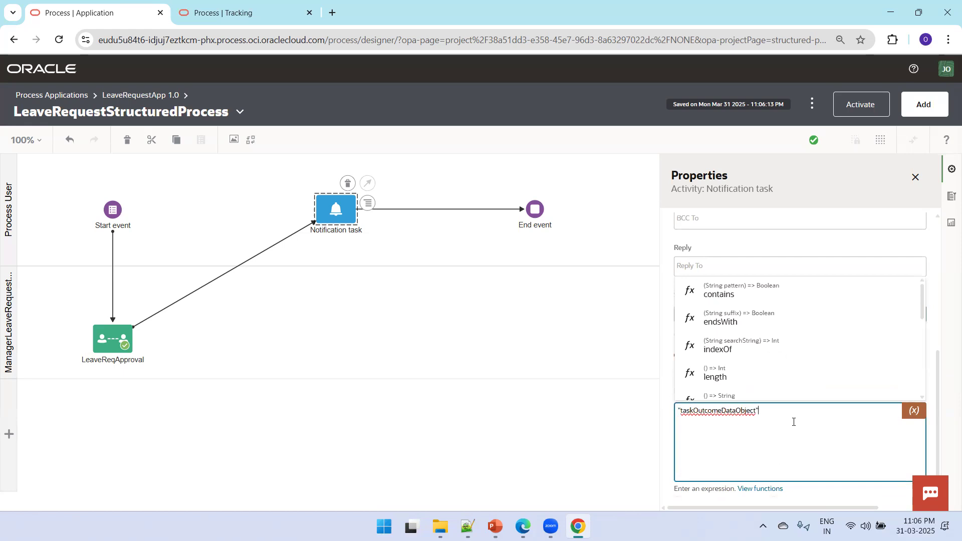
{"action": "type", "text": "\""}
{"action": "left_click", "coordinate": [616, 421]}
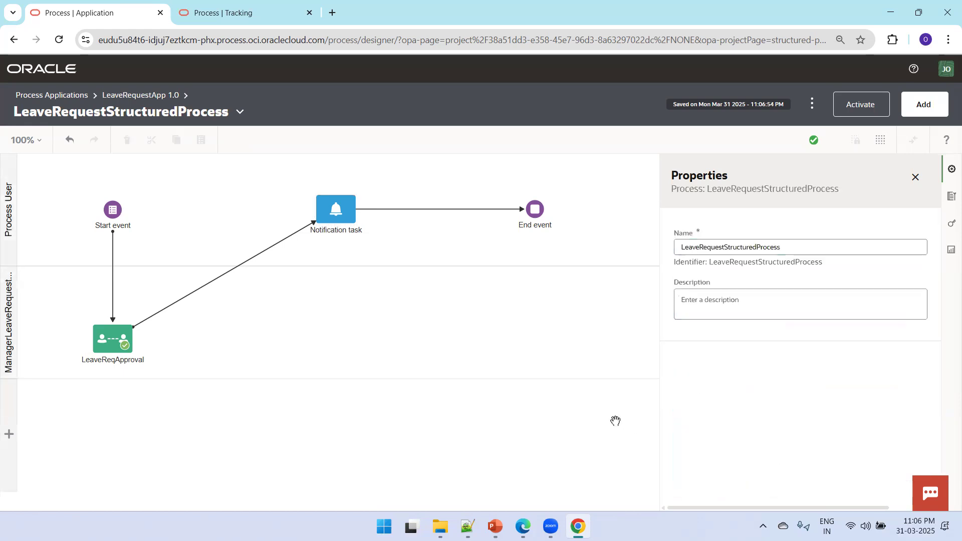
Activate version 1.0 from a new snapshot, check the Tracking tab, then return to the designer
{"action": "left_click", "coordinate": [352, 214]}
{"action": "left_click", "coordinate": [350, 314]}
{"action": "mouse_move", "coordinate": [814, 145]}
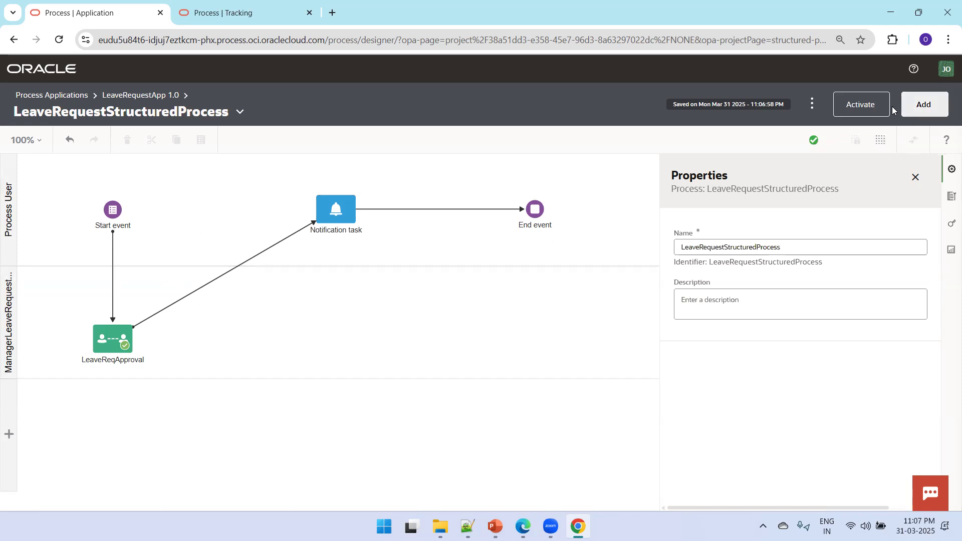
{"action": "left_click", "coordinate": [877, 104]}
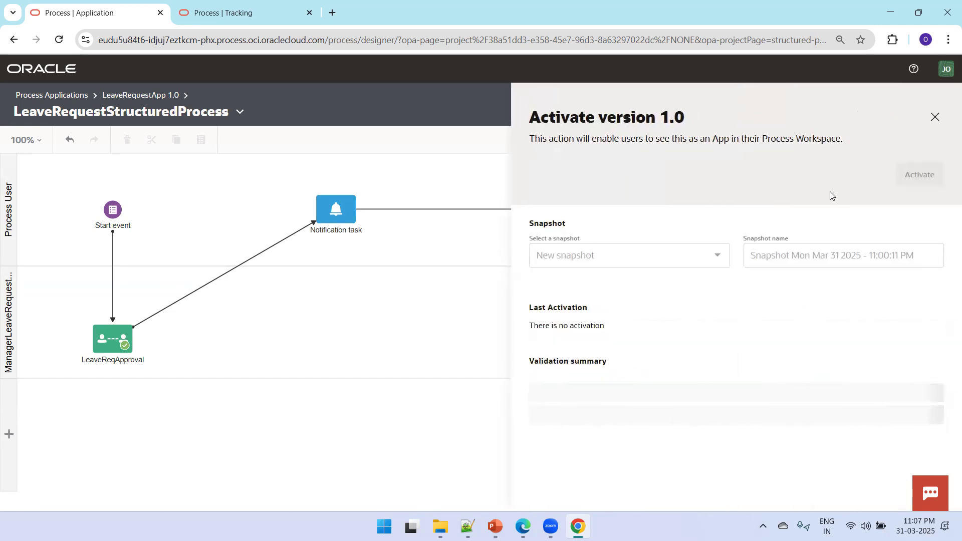
{"action": "left_click", "coordinate": [937, 176]}
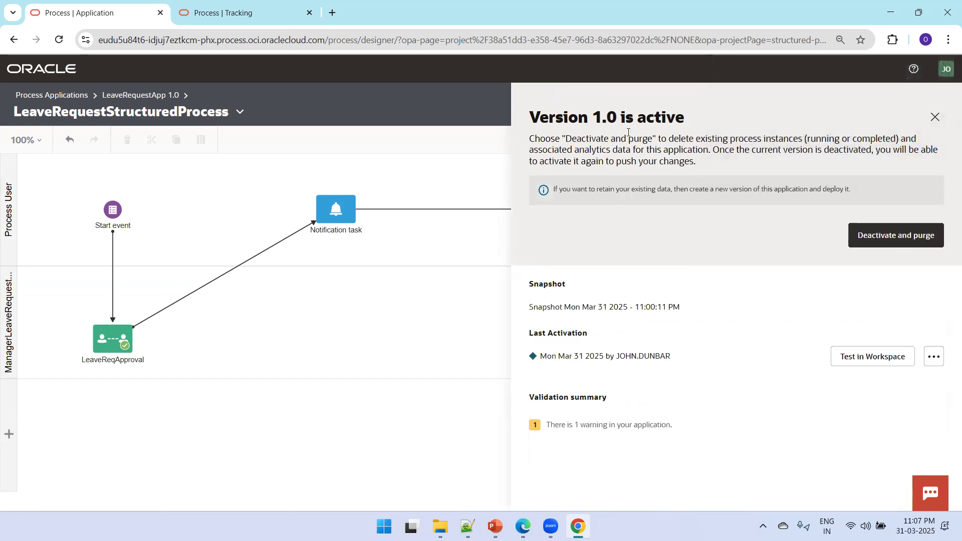
{"action": "left_click", "coordinate": [228, 14]}
{"action": "left_click", "coordinate": [96, 13]}
Open the Workspace from Process Applications in a new tab and close the old tracking tab
{"action": "left_click", "coordinate": [44, 97]}
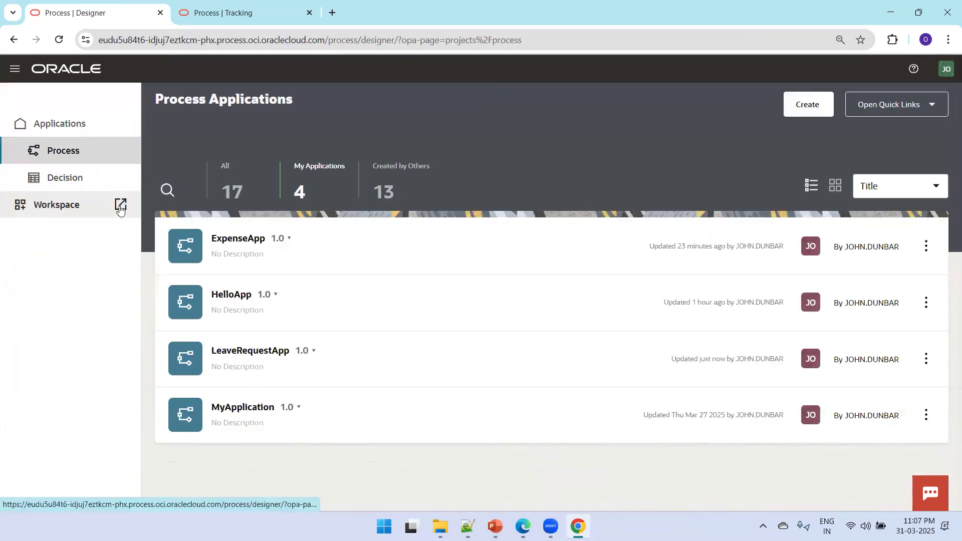
{"action": "left_click", "coordinate": [120, 204]}
{"action": "left_click", "coordinate": [391, 14]}
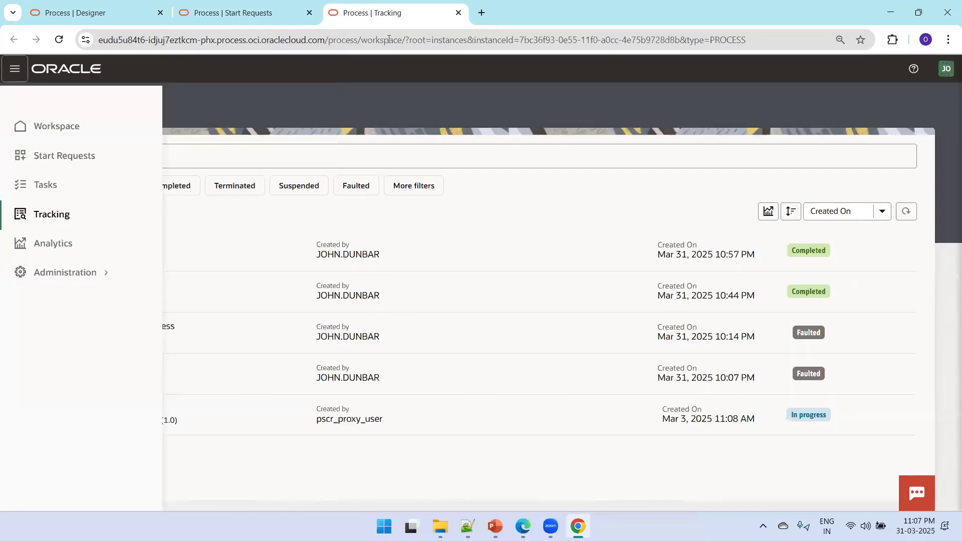
{"action": "key", "text": "ctrl+w"}
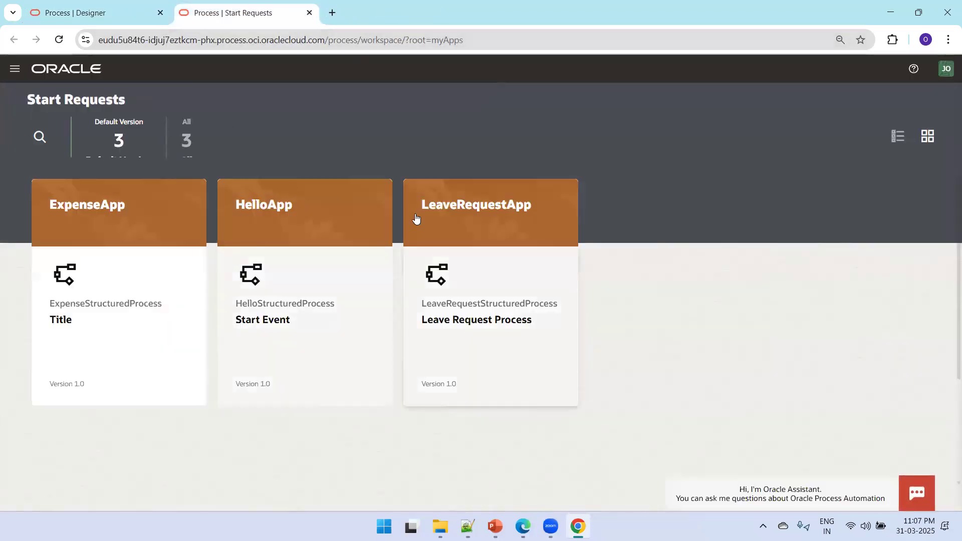
Fill the LeaveRequestApp form with the requester's user name and 15 days, then submit it
{"action": "left_click", "coordinate": [462, 291]}
{"action": "left_click", "coordinate": [205, 206]}
{"action": "type", "text": "sreeram"}
{"action": "key", "text": "Tab"}
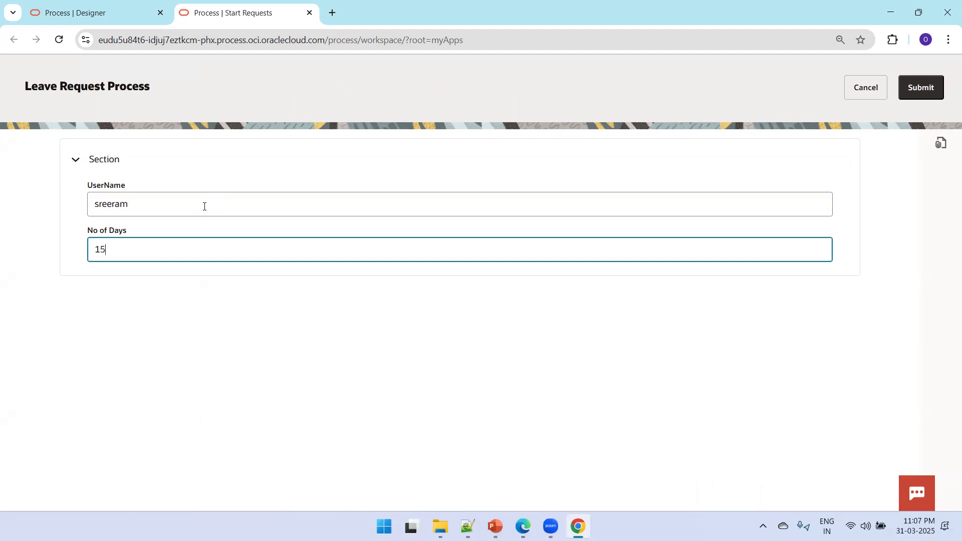
{"action": "left_click", "coordinate": [939, 95]}
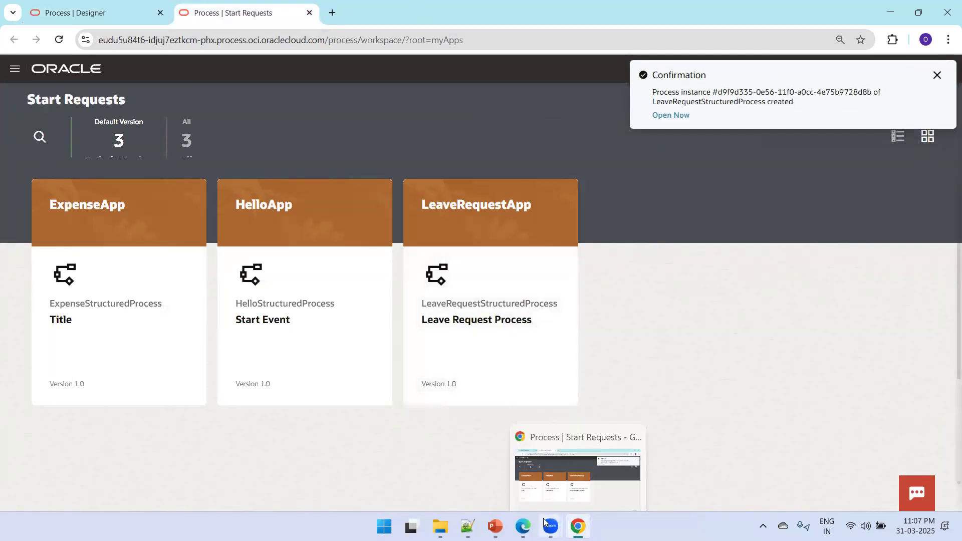
In the manager's browser, refresh the Tracking list to show the new leave request
{"action": "mouse_move", "coordinate": [523, 526]}
{"action": "left_click", "coordinate": [531, 495]}
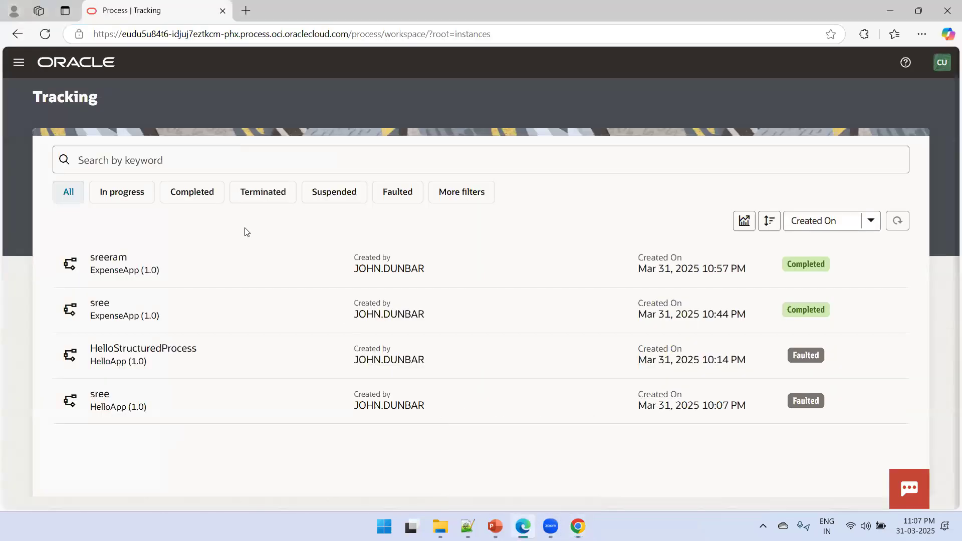
{"action": "left_click", "coordinate": [19, 63]}
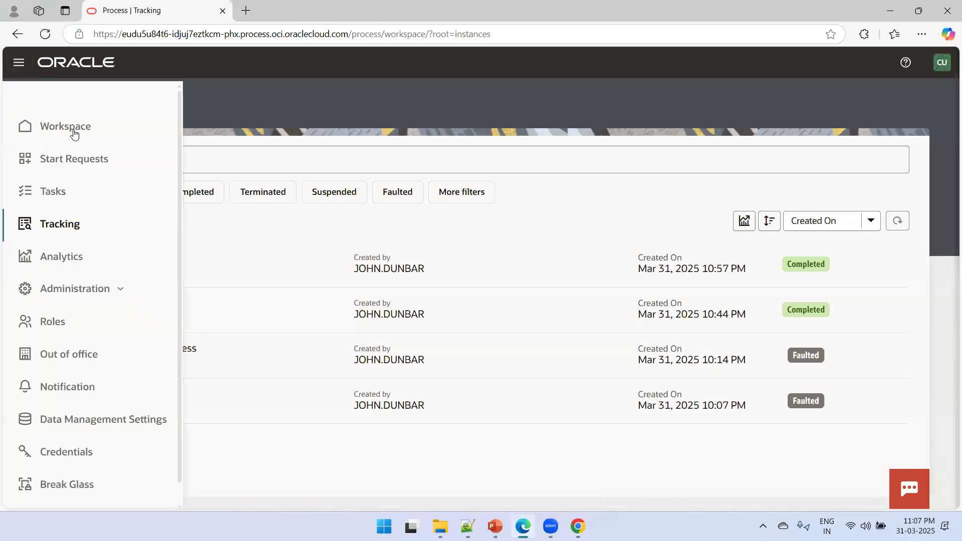
{"action": "left_click", "coordinate": [69, 224]}
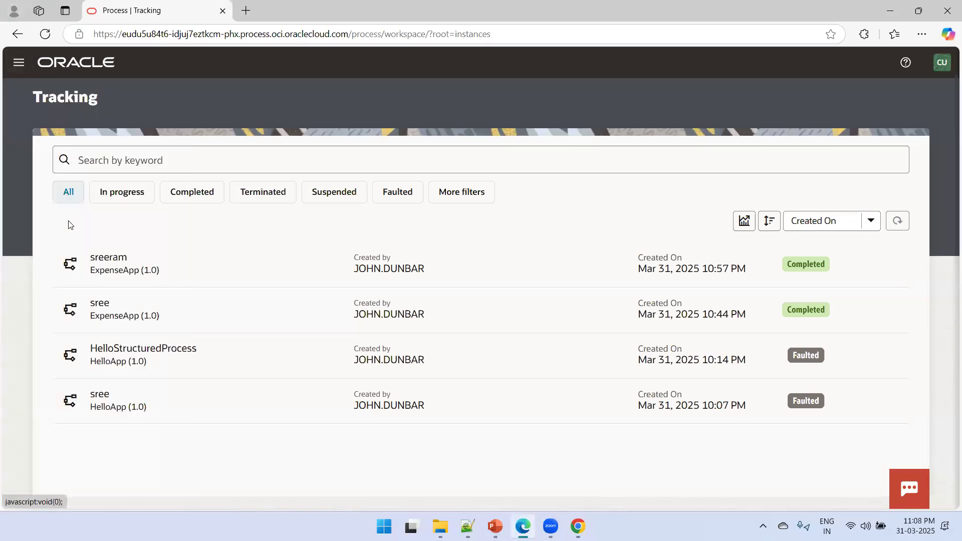
{"action": "left_click", "coordinate": [898, 223]}
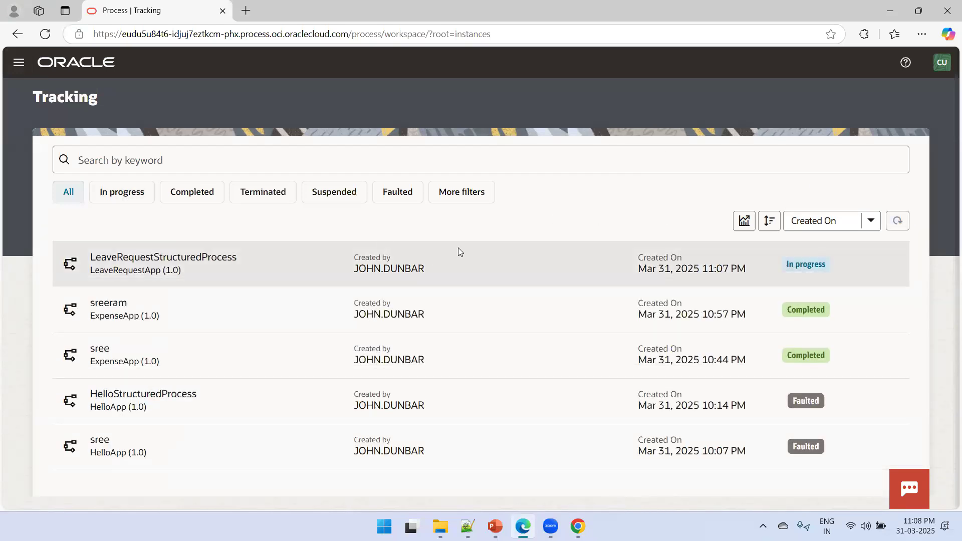
Open the LeaveRequestStructuredProcess instance and approve its LeaveReqApproval task
{"action": "left_click", "coordinate": [190, 265]}
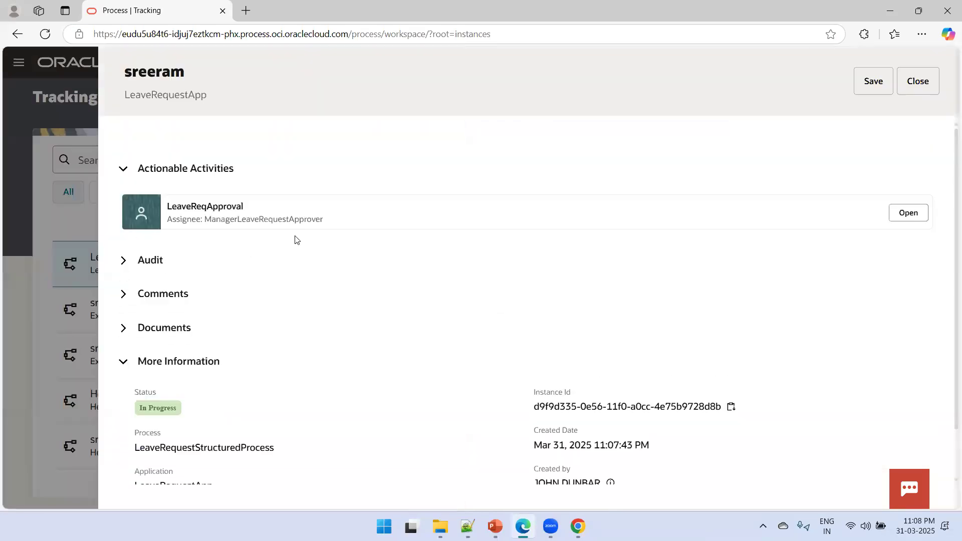
{"action": "left_click", "coordinate": [921, 214]}
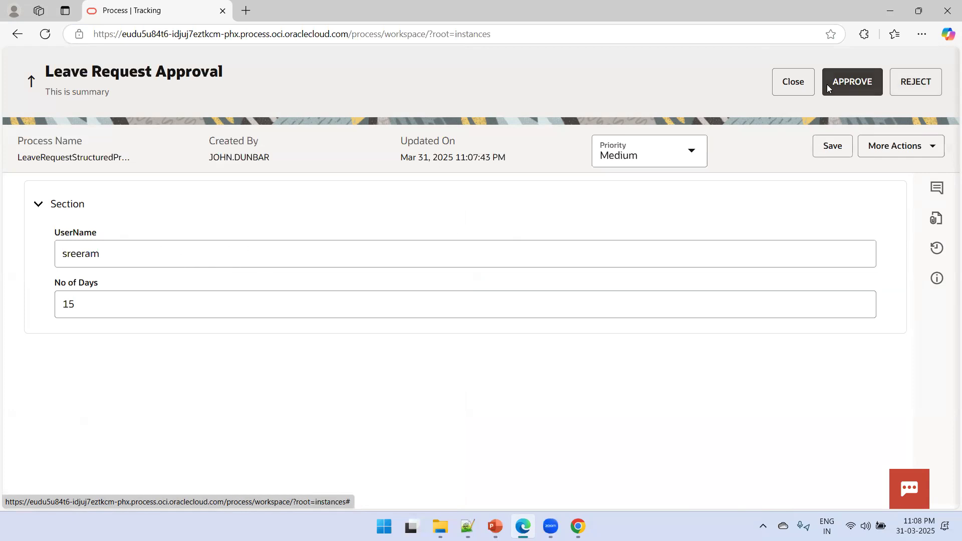
{"action": "left_click", "coordinate": [855, 84]}
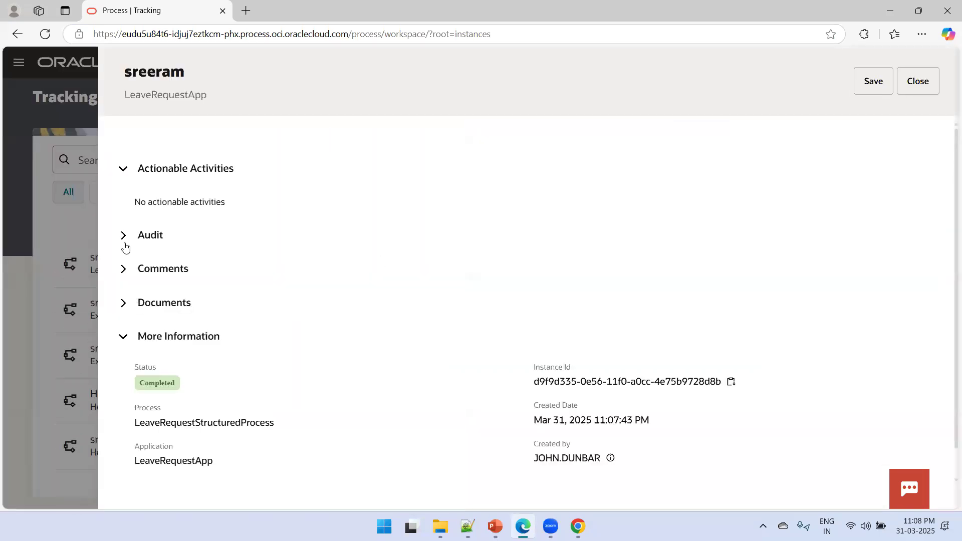
Review the instance's audit history and start event input/output data, then close the details
{"action": "left_click", "coordinate": [126, 246]}
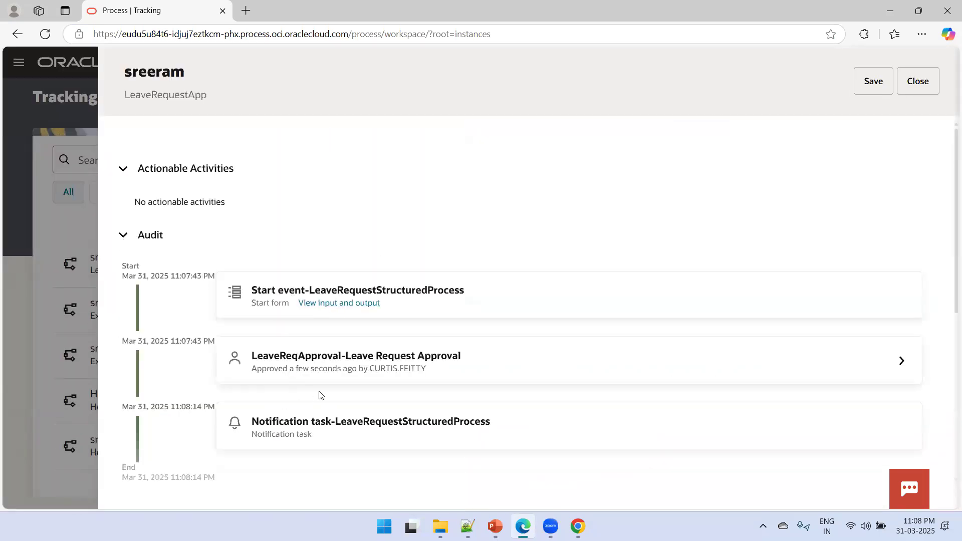
{"action": "left_click", "coordinate": [346, 304]}
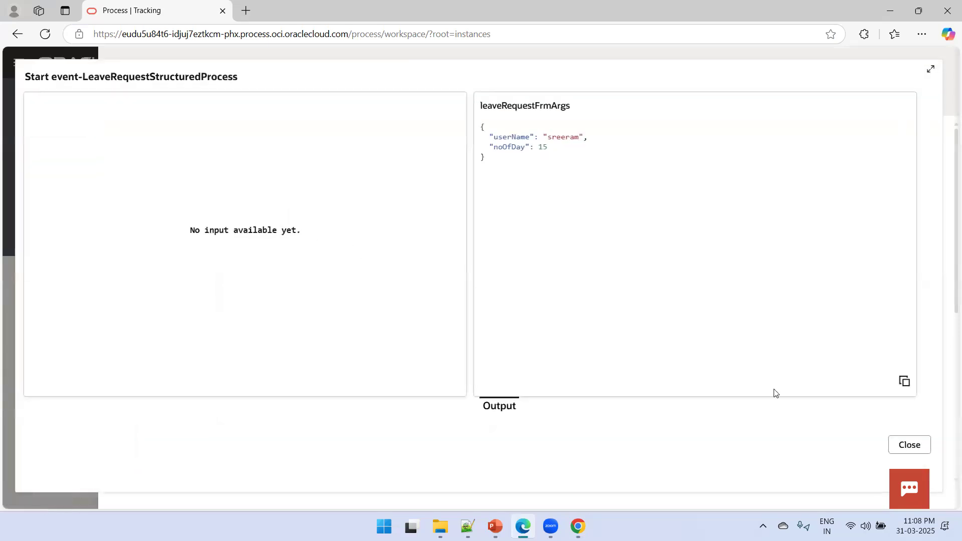
{"action": "left_click", "coordinate": [902, 448]}
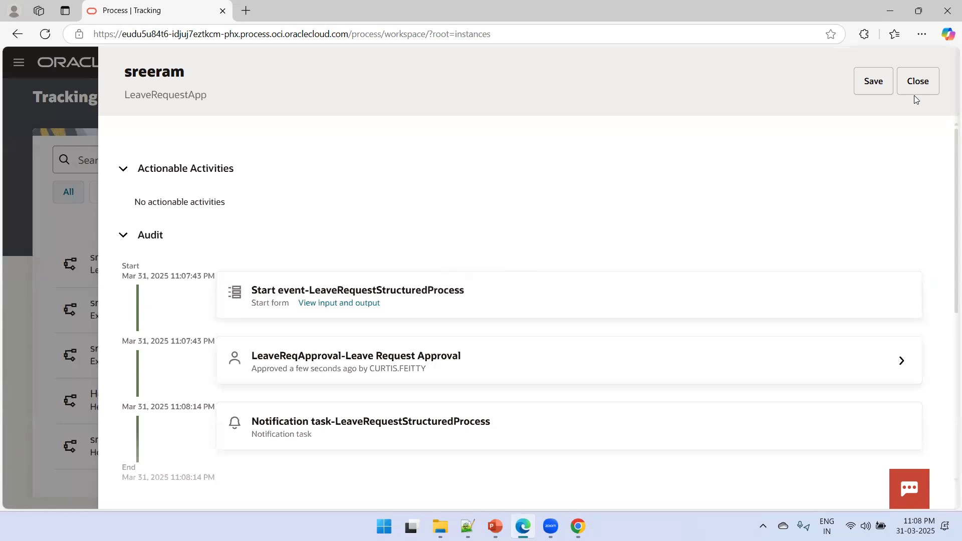
{"action": "left_click", "coordinate": [915, 93]}
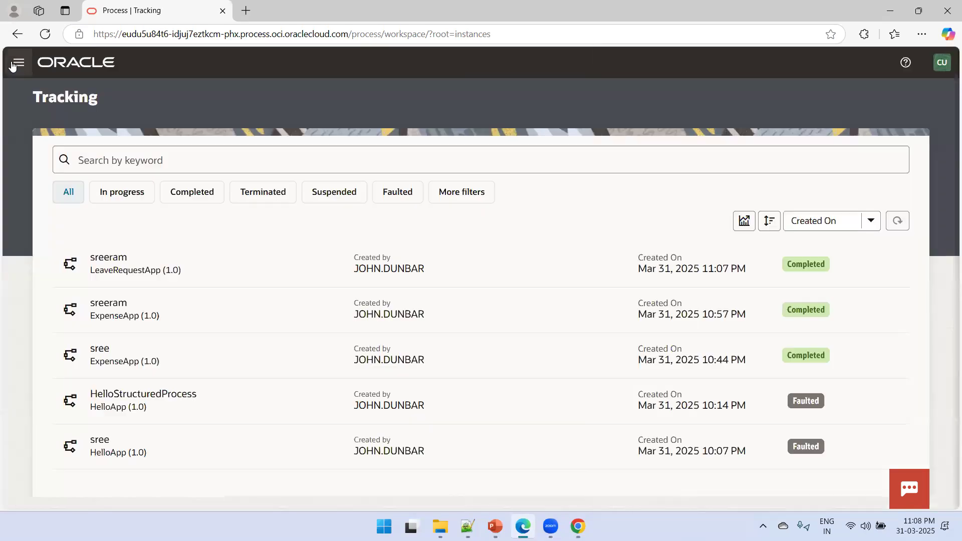
Confirm the leave-request email shows as Sent under Notification, then return to the requester's Start Requests window
{"action": "left_click", "coordinate": [18, 63]}
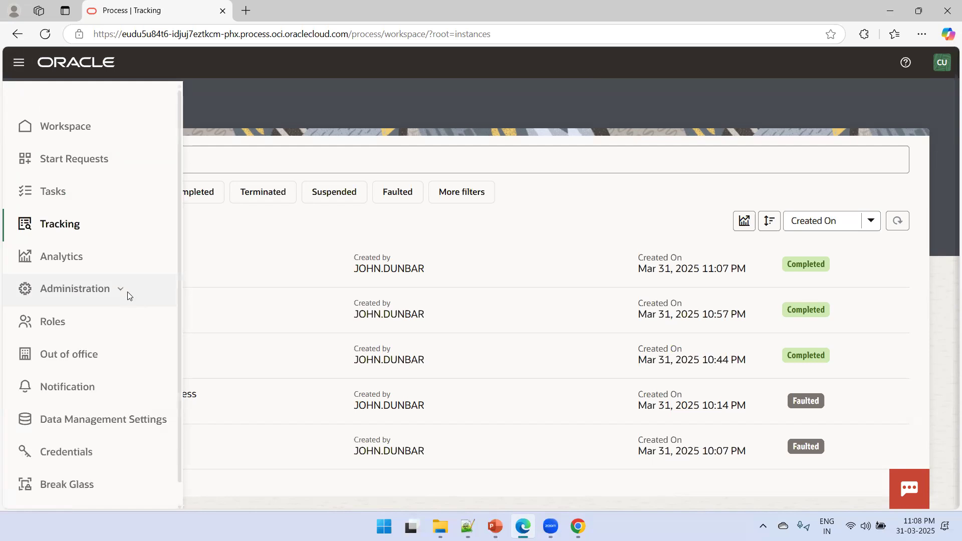
{"action": "left_click", "coordinate": [66, 389]}
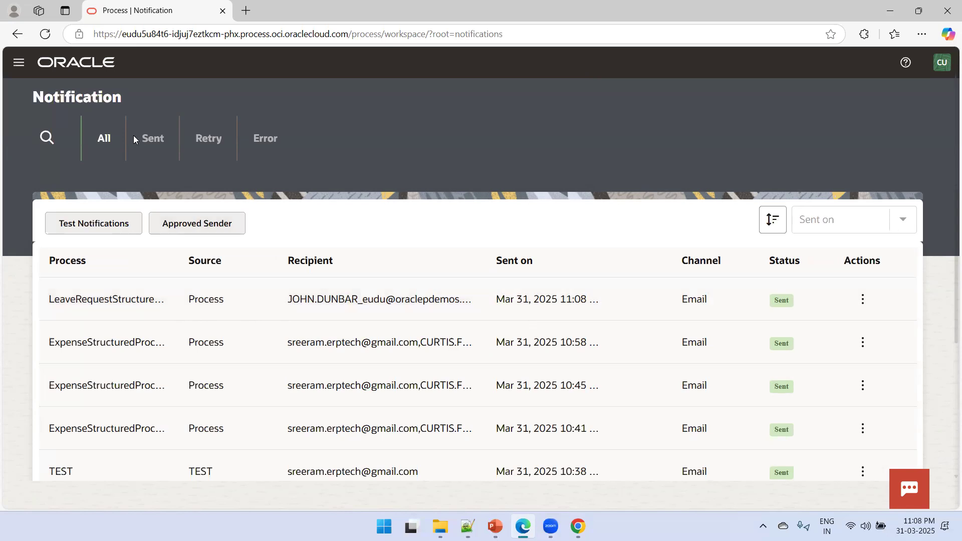
{"action": "left_click", "coordinate": [19, 62]}
{"action": "left_click", "coordinate": [90, 135]}
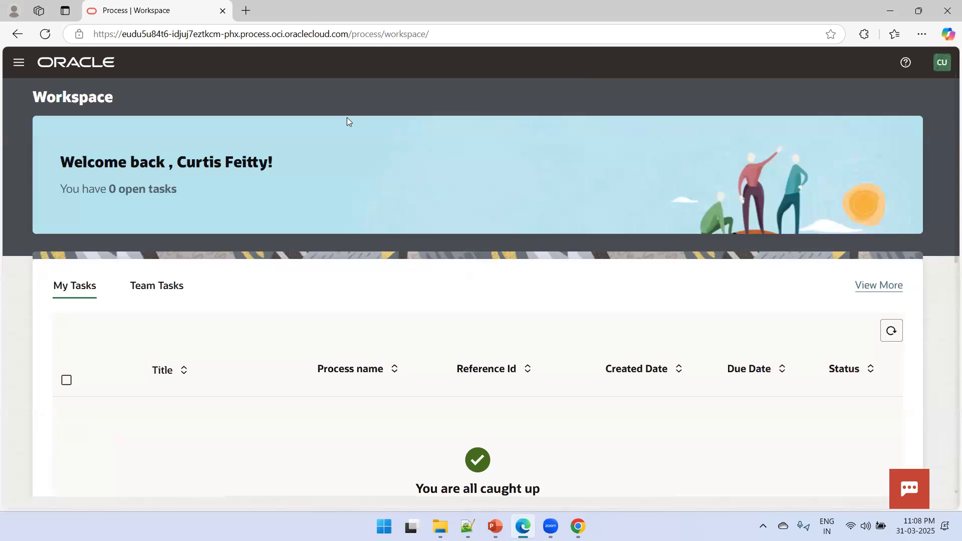
{"action": "key", "text": "alt+Tab"}
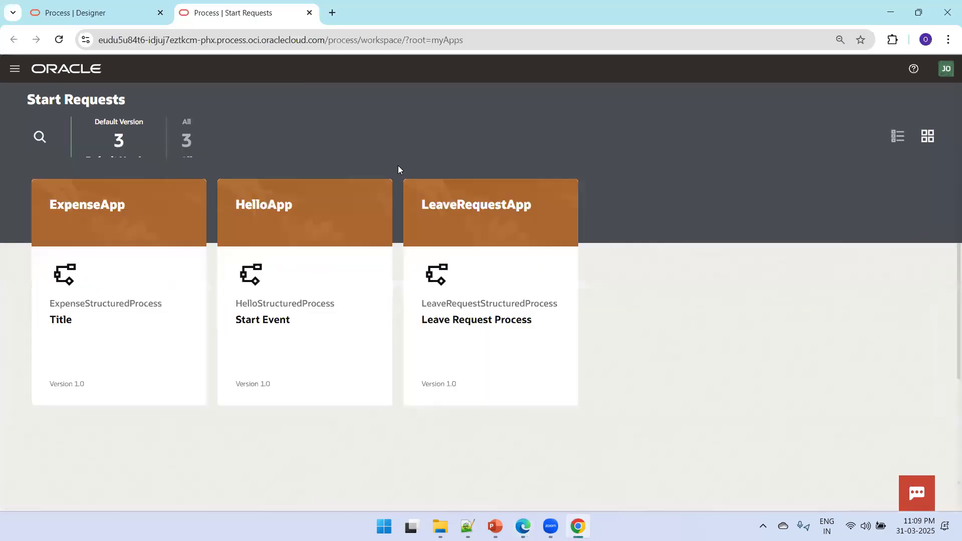